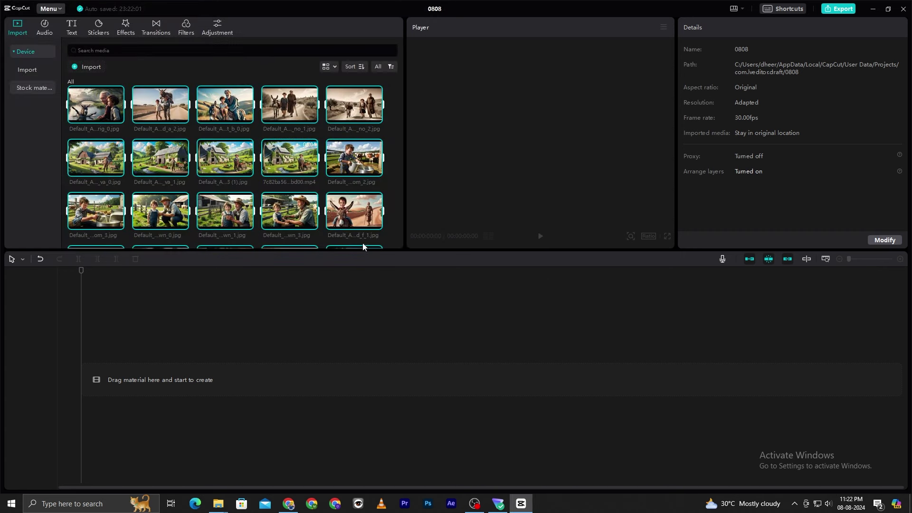
Step: Import the "Story voiceover" audio file from the Camera folder and place it at the start of the timeline
scroll(231, 211, down, 1)
click(323, 213)
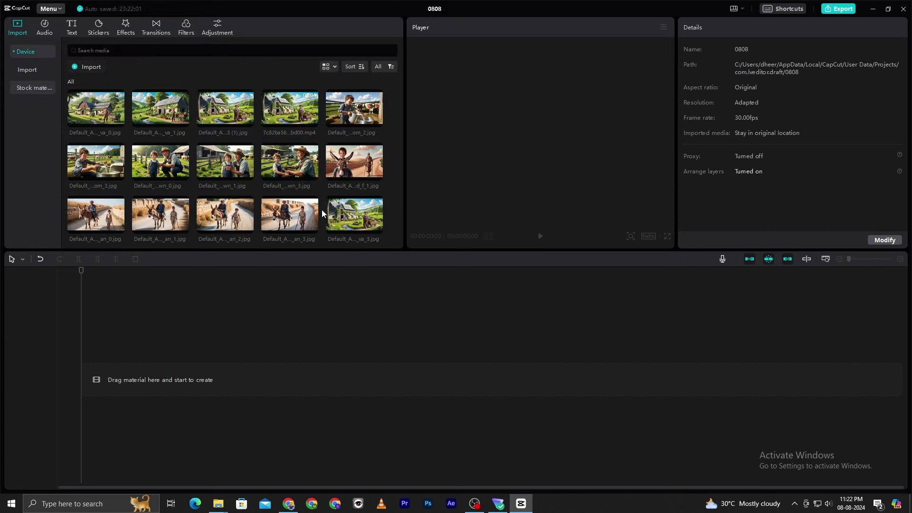
click(83, 69)
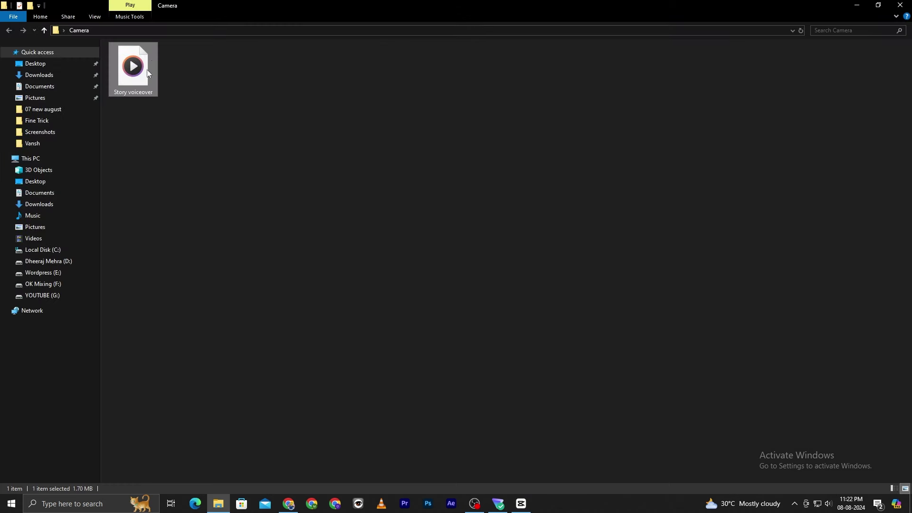
drag(147, 70, 263, 191)
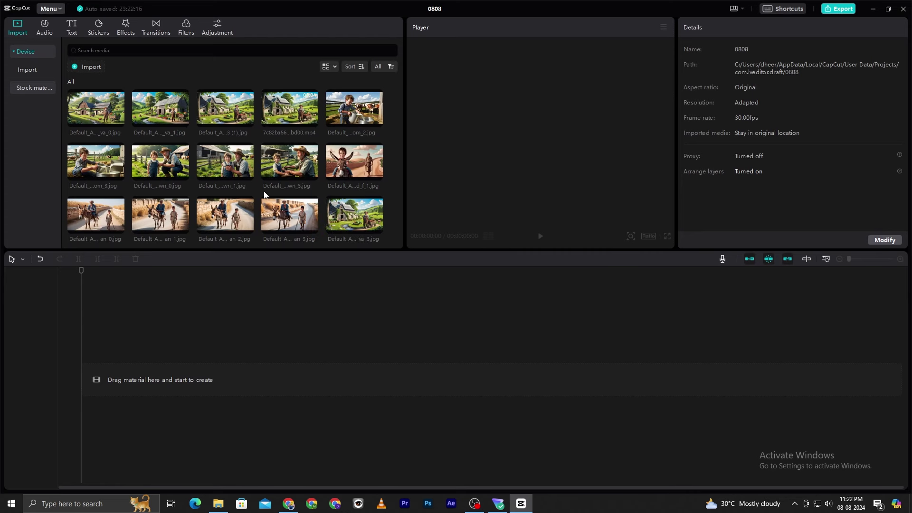
click(171, 217)
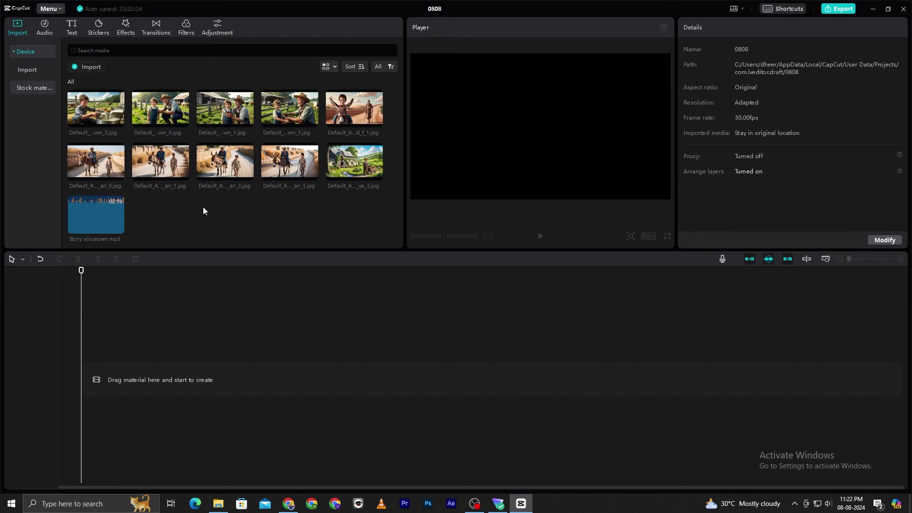
drag(96, 215, 175, 335)
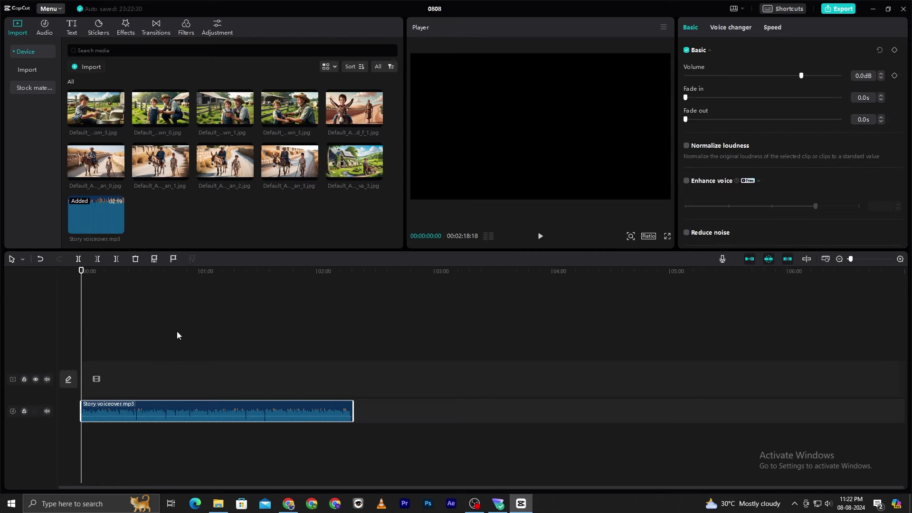
Step: Preview the opening of the voiceover, return to the start and add the image of the boy with the farmer ("...wn_1.jpg")
key(space)
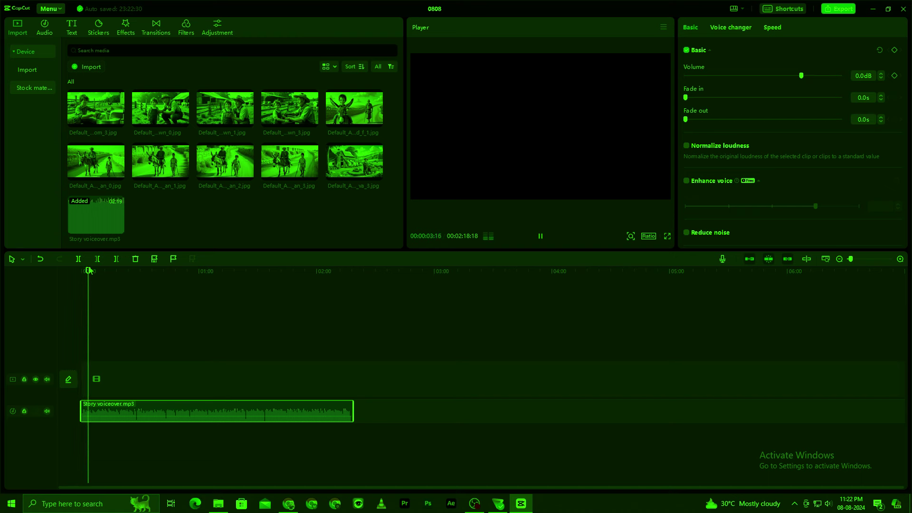
drag(91, 272, 74, 272)
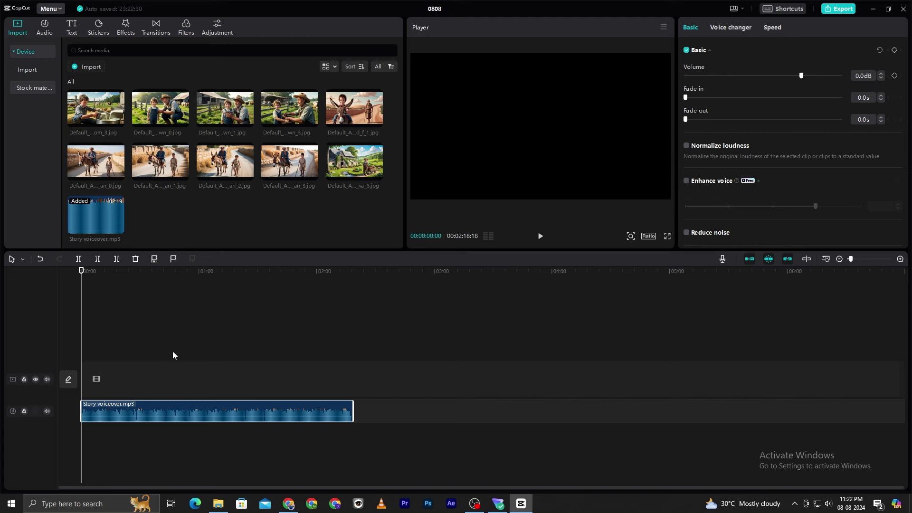
click(247, 121)
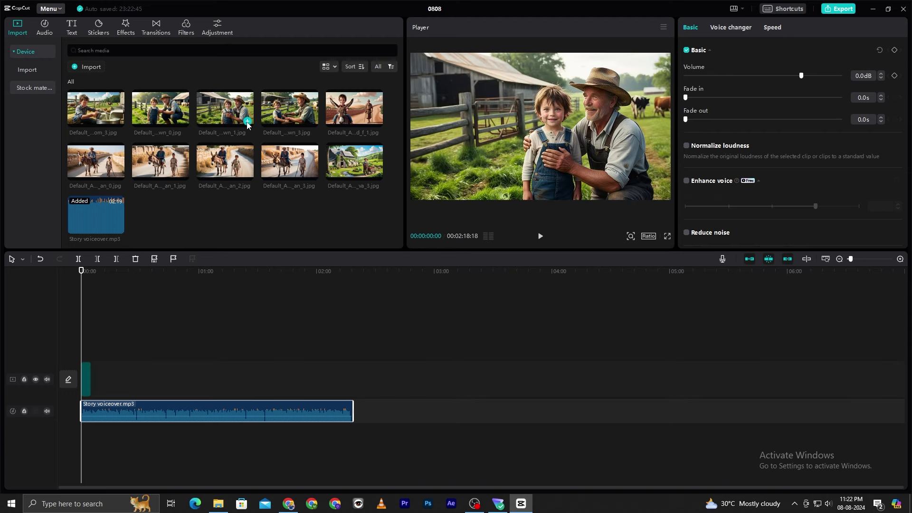
Step: Play the narration past the first clip, add the village dairy farm image as the second clip and go back to review it
key(space)
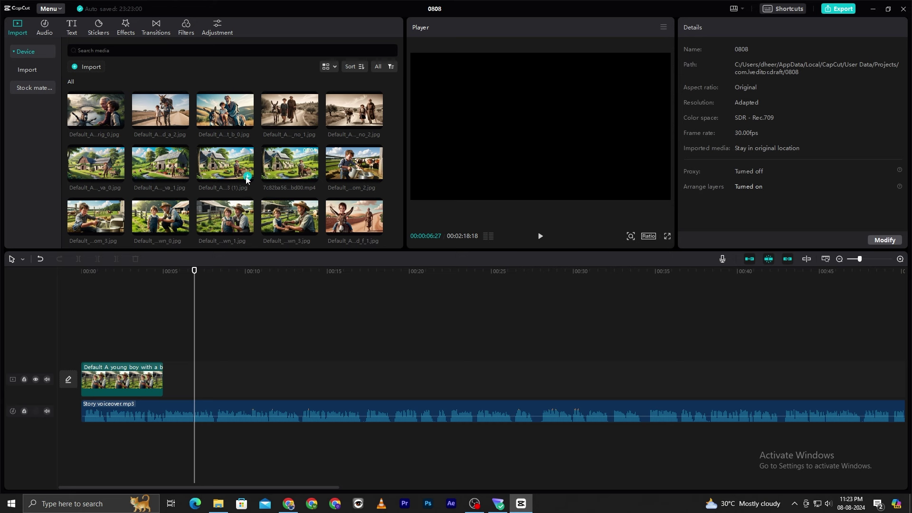
click(247, 177)
drag(195, 270, 150, 270)
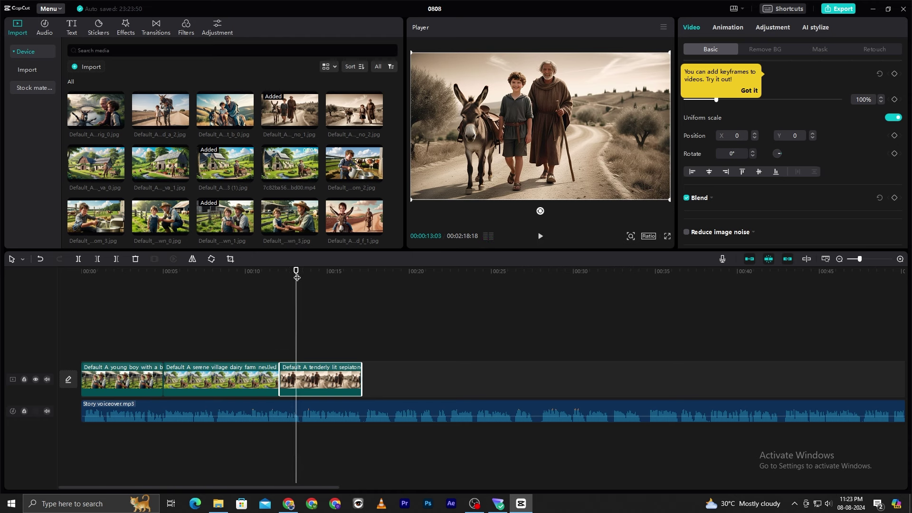
Step: Replace the sepia clip after the farm clip with the image of the boy riding the donkey ("...d_f_1.jpg")
drag(296, 278, 280, 272)
key(Delete)
scroll(174, 157, down, 3)
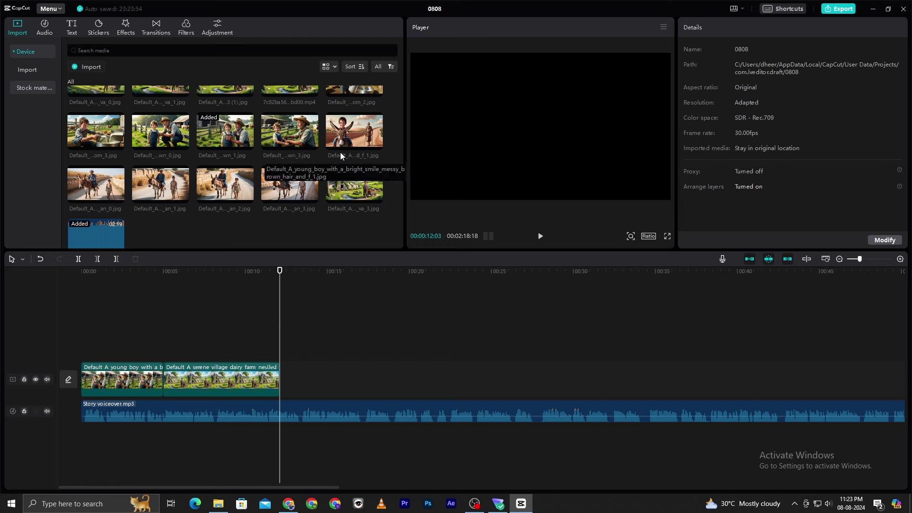
click(376, 144)
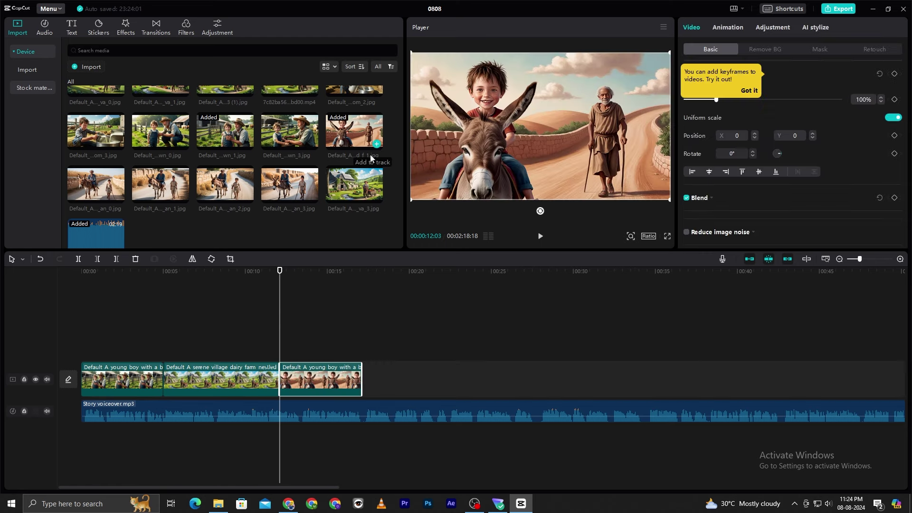
Step: Fit the boy-on-donkey clip to the narration so it ends at about 19 seconds, replaying the voiceover around its end
key(space)
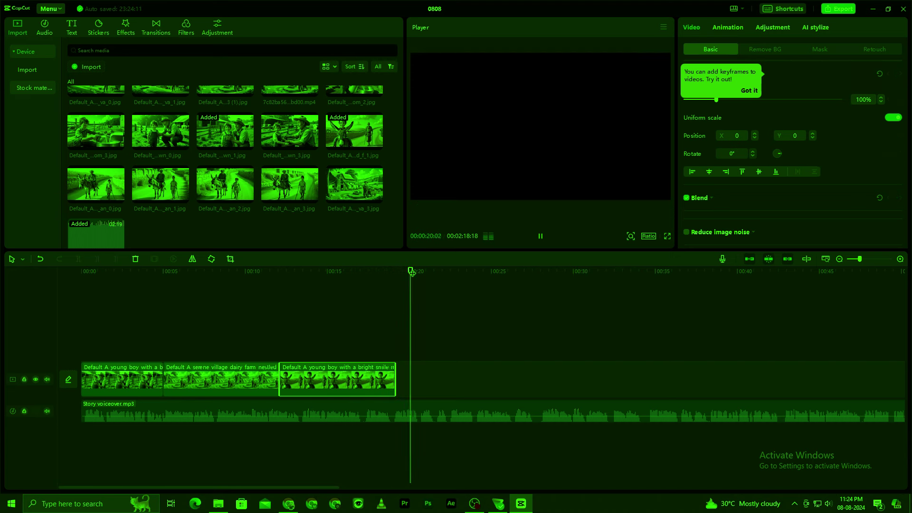
key(space)
click(398, 375)
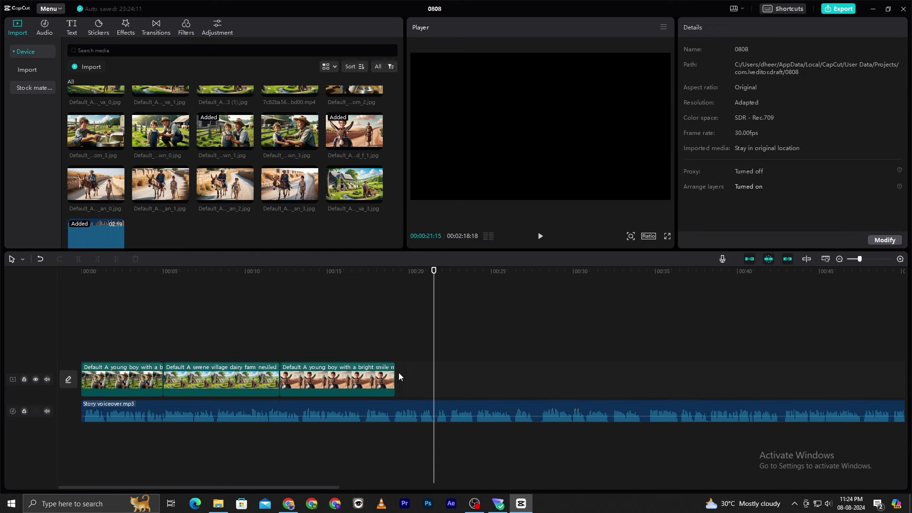
click(399, 377)
mouse_move(396, 377)
mouse_down()
mouse_move(430, 377)
mouse_move(392, 376)
mouse_up()
click(375, 274)
key(space)
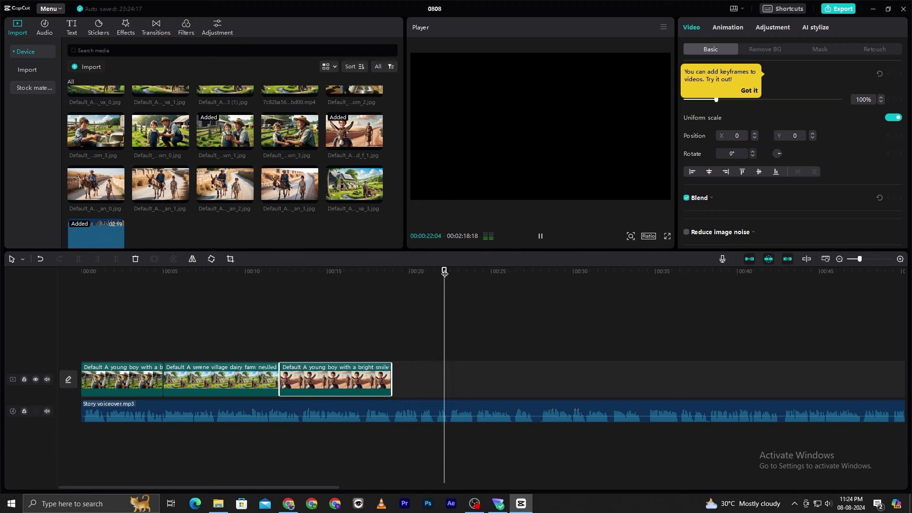
click(391, 273)
click(344, 276)
key(space)
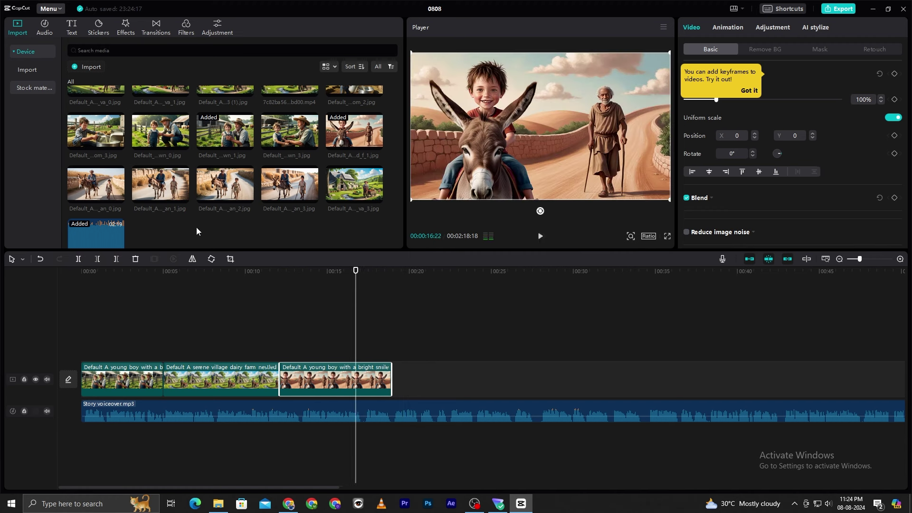
scroll(152, 190, up, 1)
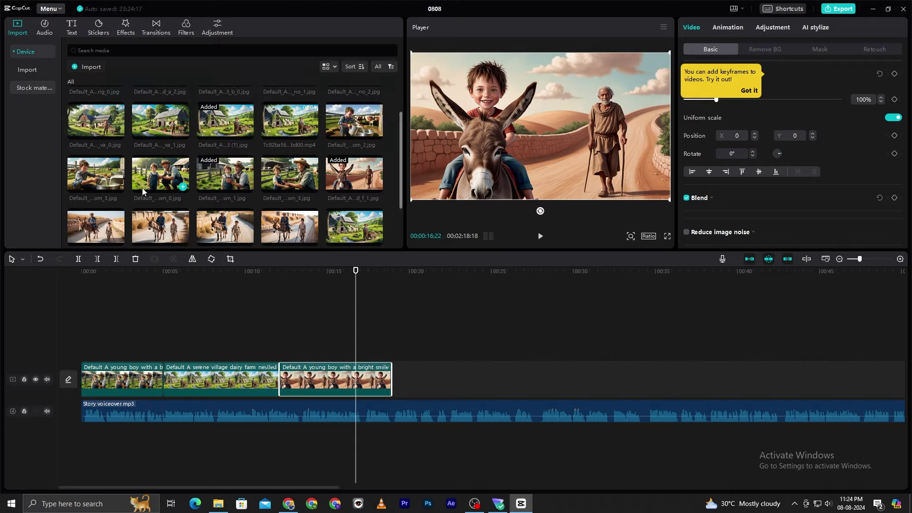
Step: Switch to Leonardo.Ai and generate images from "A man is watching an old man and a child, the child is sitting on a donkey and all are walking"
key(alt+Tab)
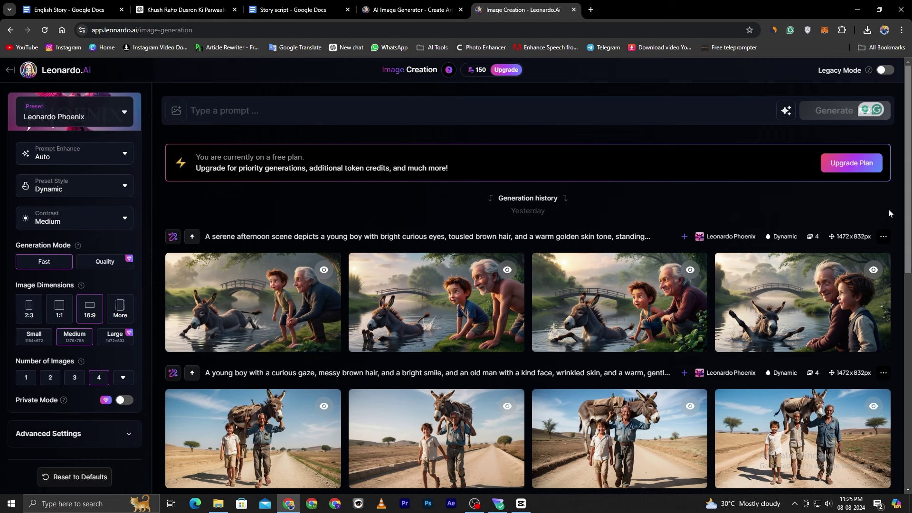
click(213, 113)
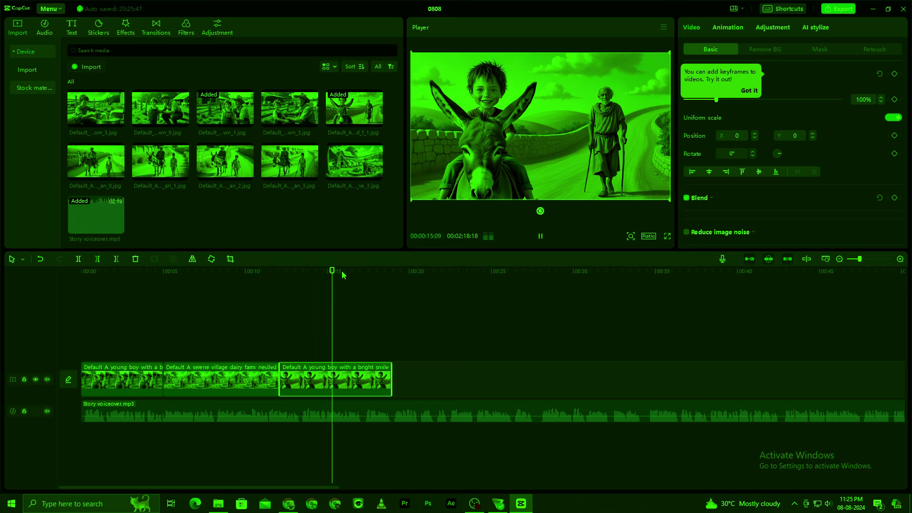
key(XF86AudioLowerVolume)
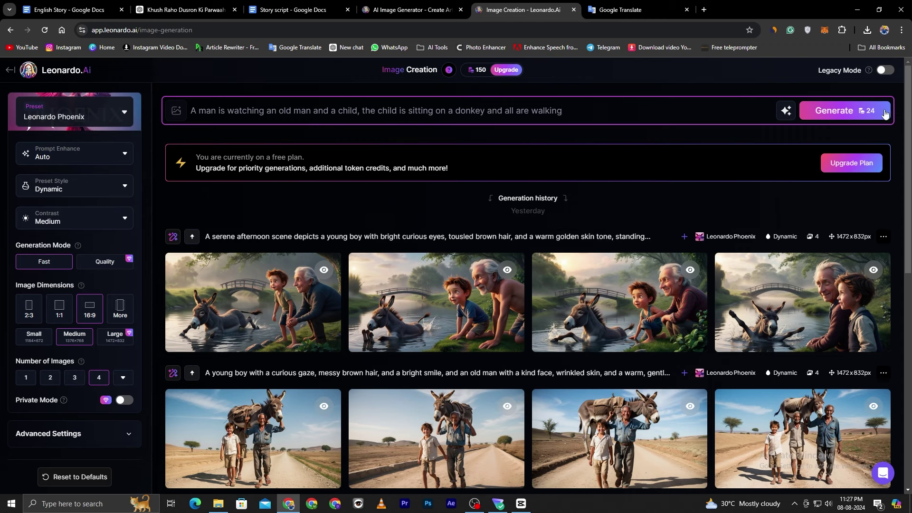
click(885, 113)
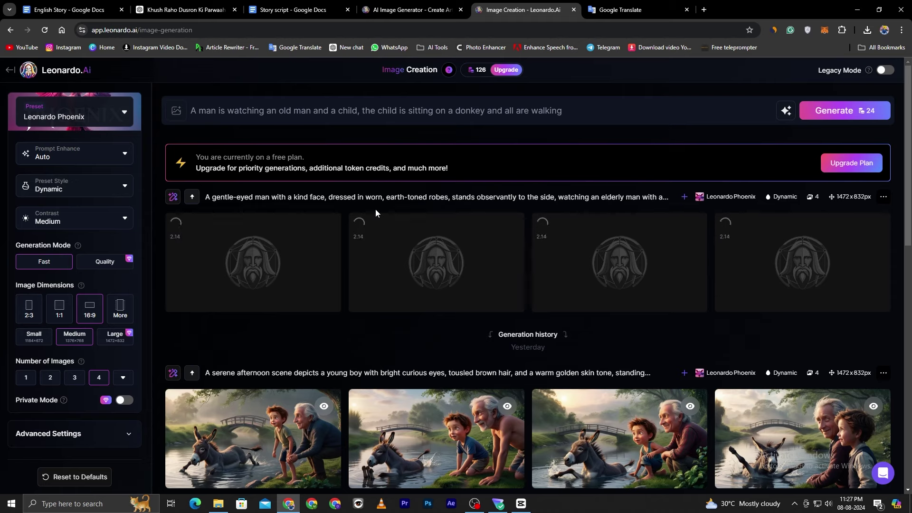
Step: Download the generated image of the standing man watching the old man and the child on the donkey, and close the preview
click(376, 218)
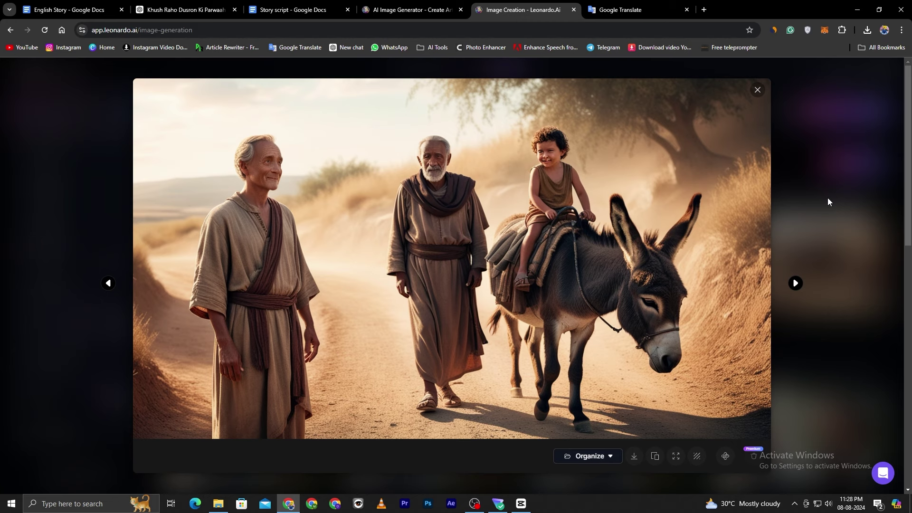
click(634, 456)
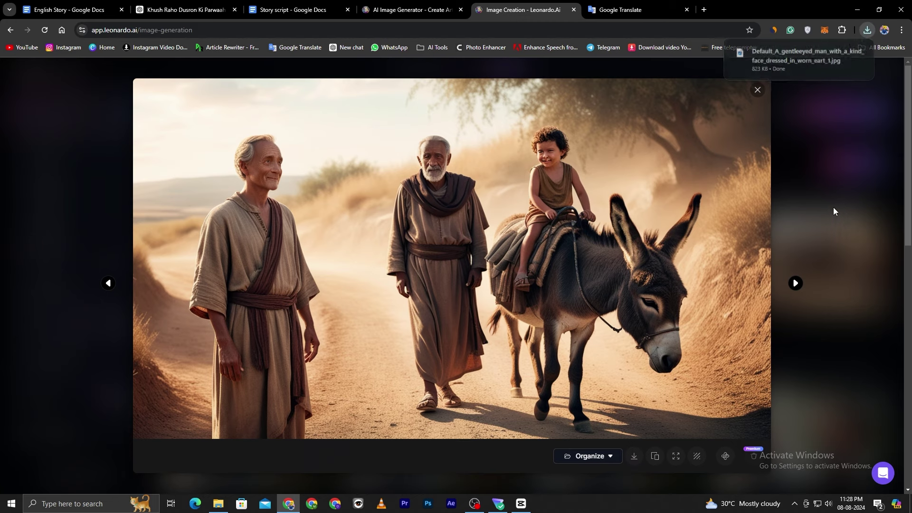
click(833, 208)
Step: Import the downloaded gentle-eyed man image into the CapCut media and add it after the boy-on-donkey clip
click(867, 31)
drag(771, 78, 460, 319)
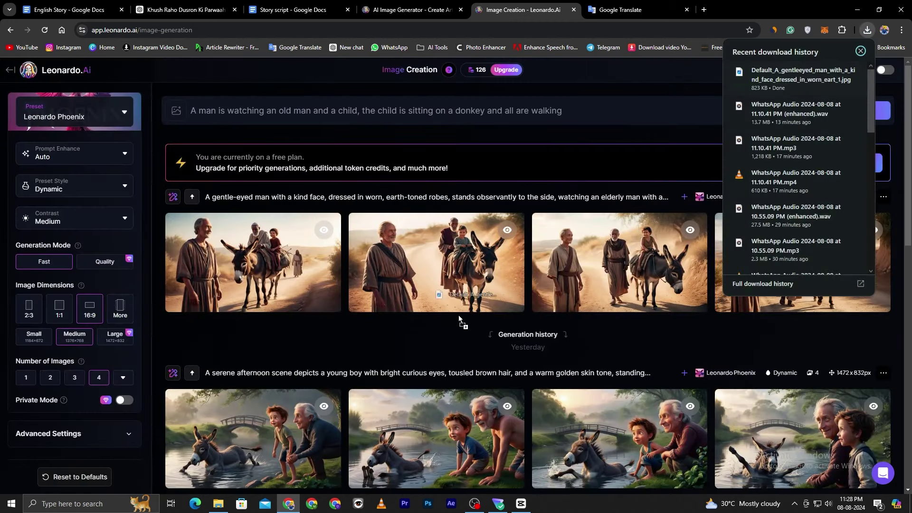
drag(505, 495, 336, 247)
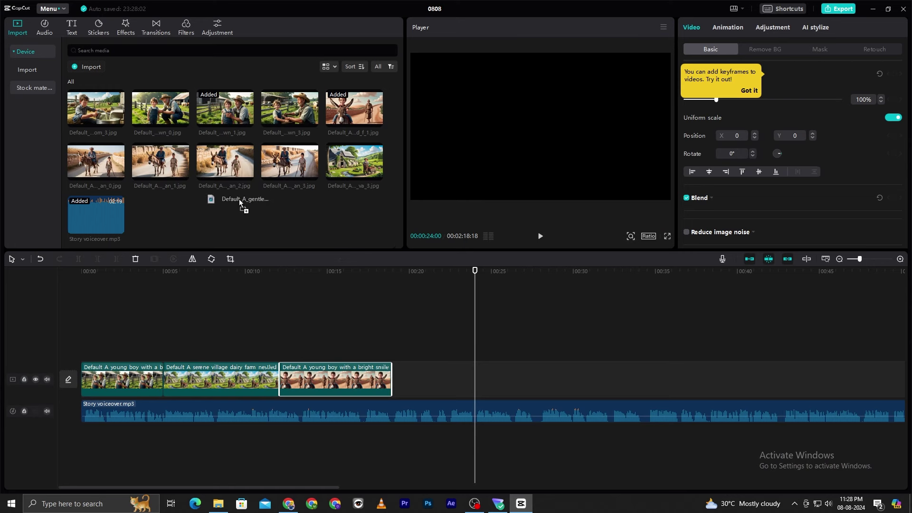
drag(238, 199, 239, 199)
click(183, 229)
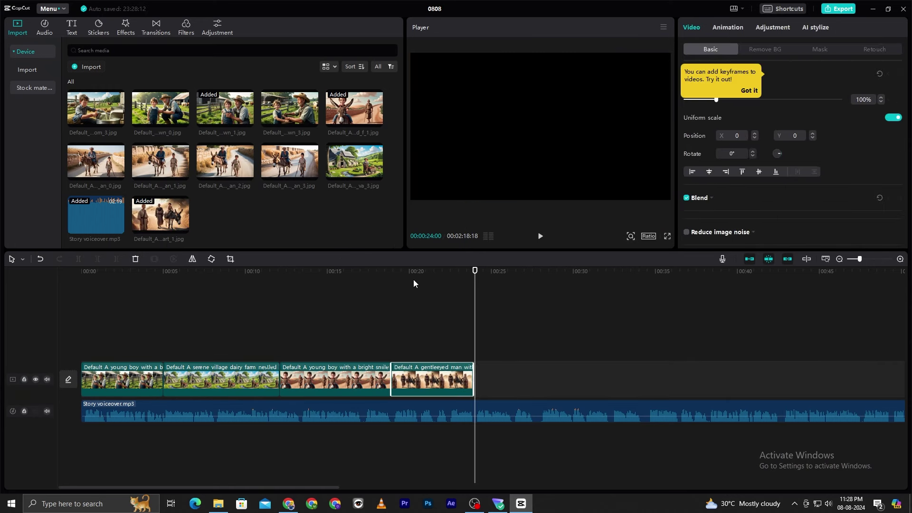
Step: Play the narration over the gentle-eyed man clip and extend that clip to about 28 seconds
click(380, 281)
key(space)
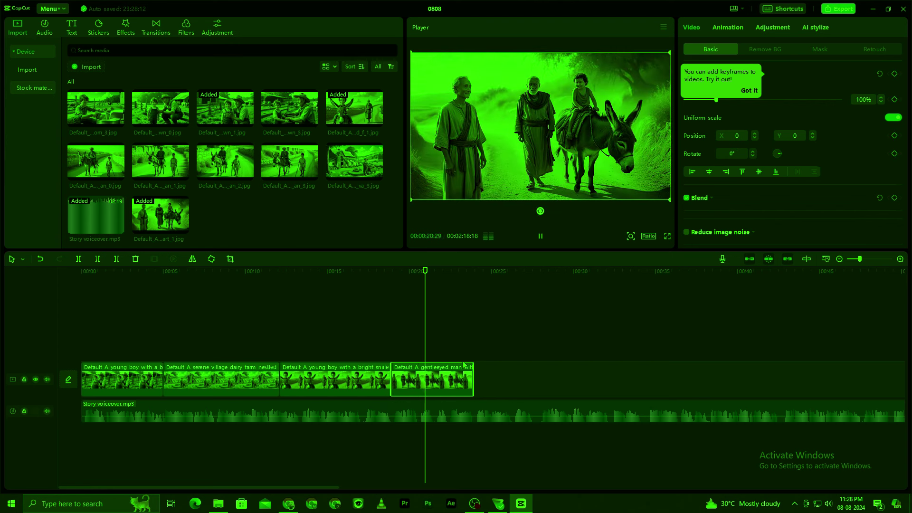
drag(475, 376, 516, 372)
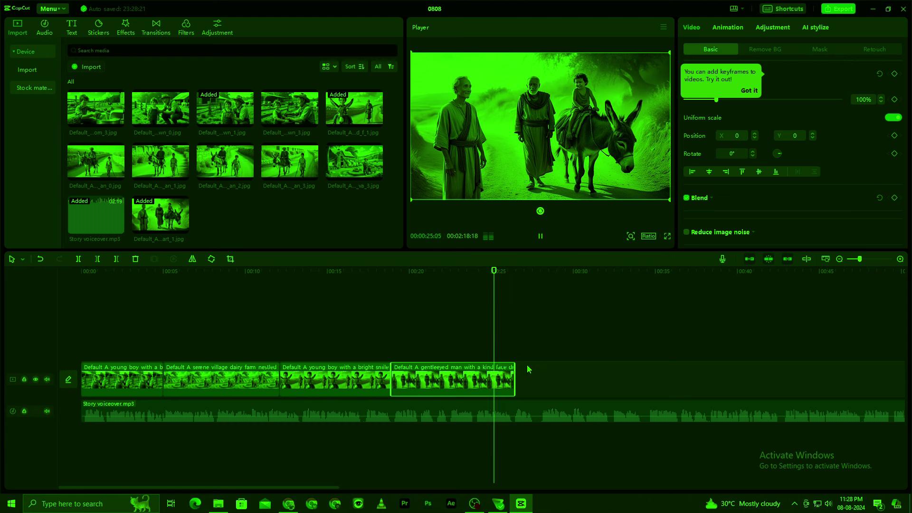
drag(519, 372, 568, 291)
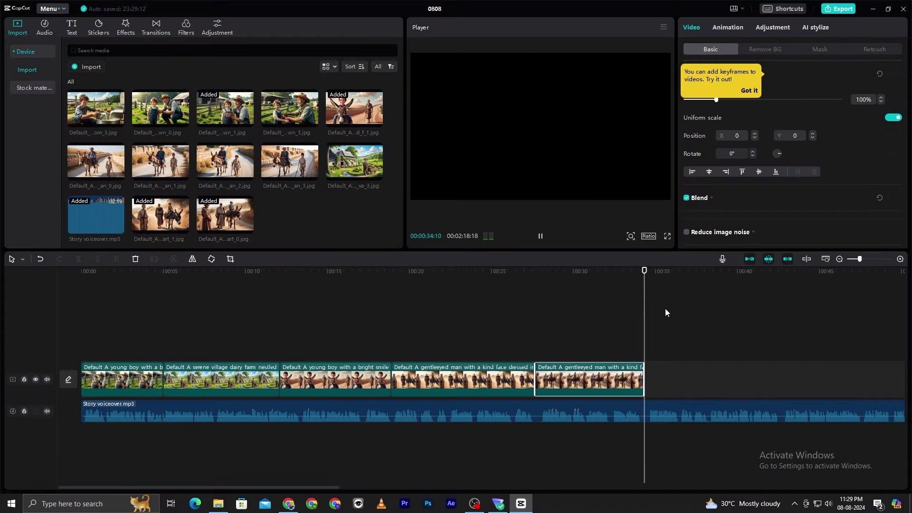
Step: Add the image of the elderly man riding the donkey ("...an_0.jpg") after the last clip and extend it to about 43 seconds
drag(658, 272, 645, 279)
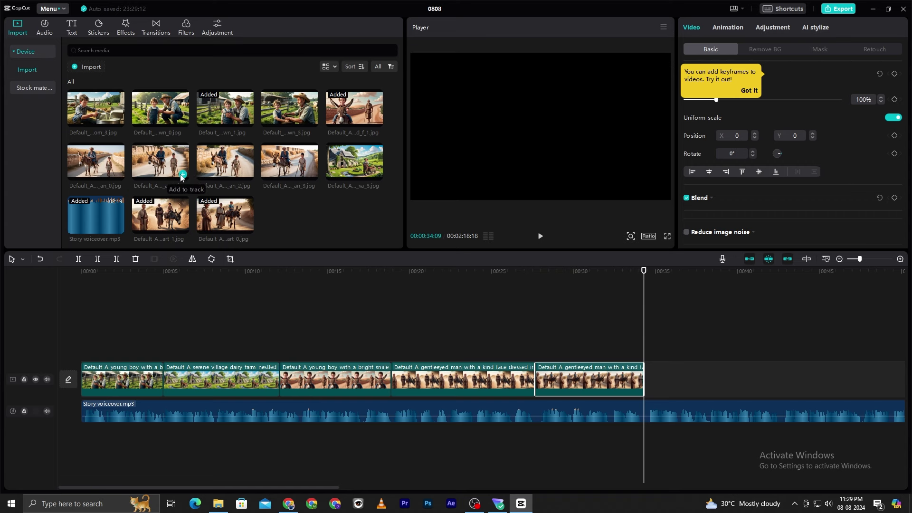
click(119, 175)
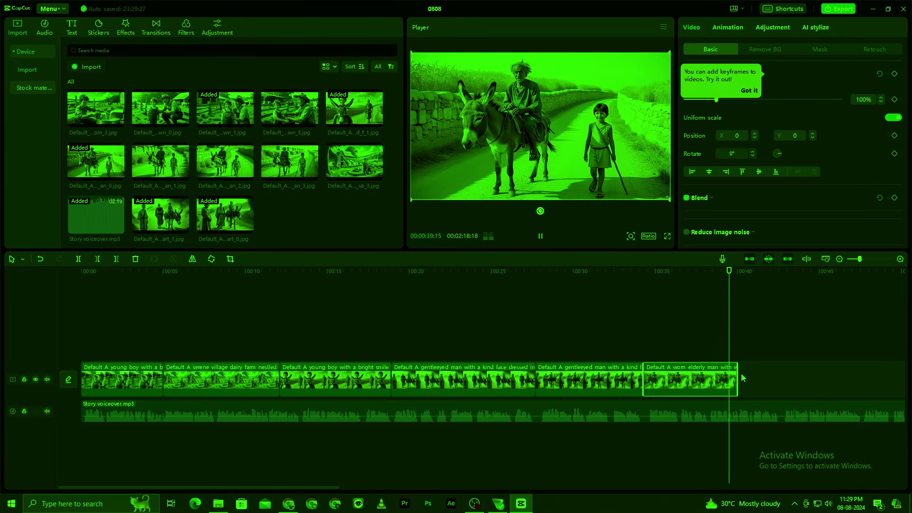
drag(738, 368, 780, 366)
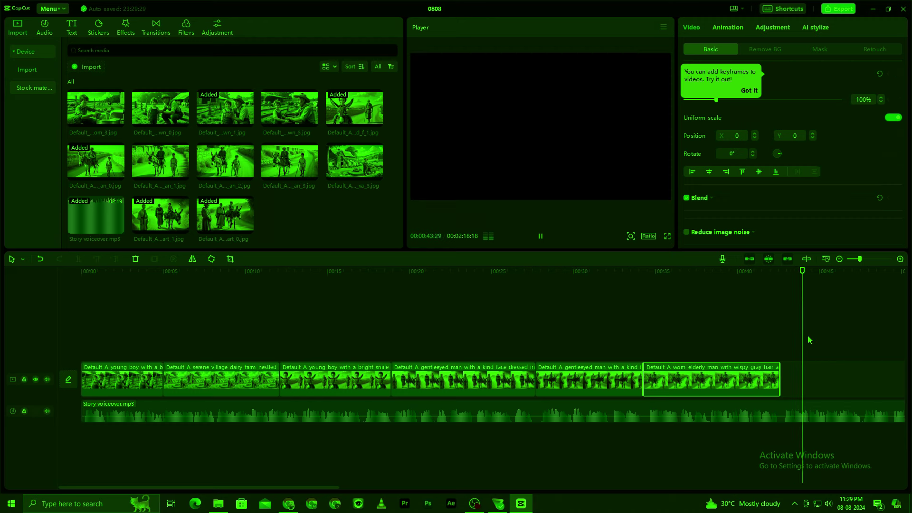
key(space)
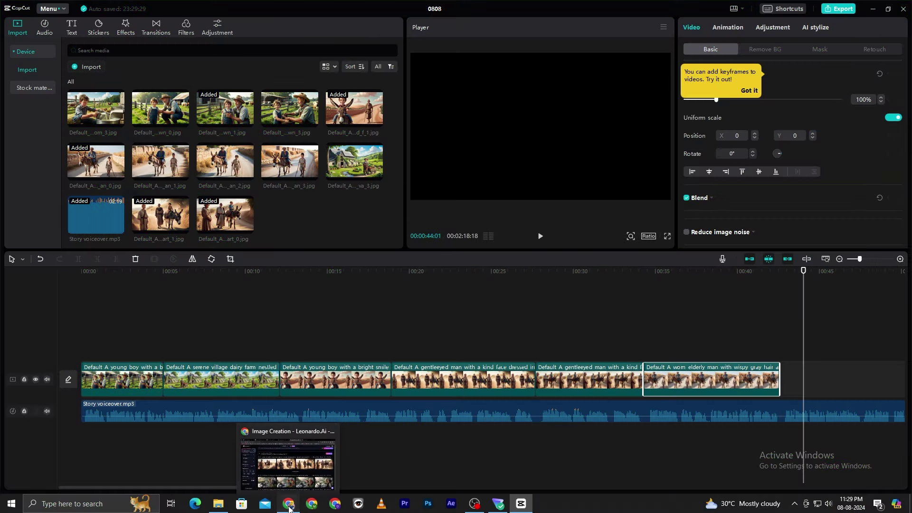
Step: Switch to Leonardo.Ai and generate new images with "man" at the start of the prompt replaced by "women"
click(289, 508)
scroll(310, 104, up, 1)
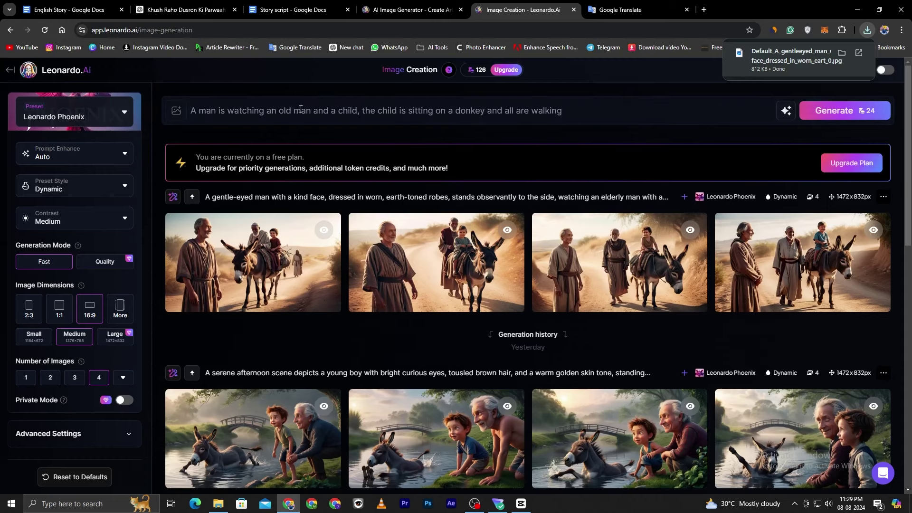
double_click(208, 110)
text(women)
key(Return)
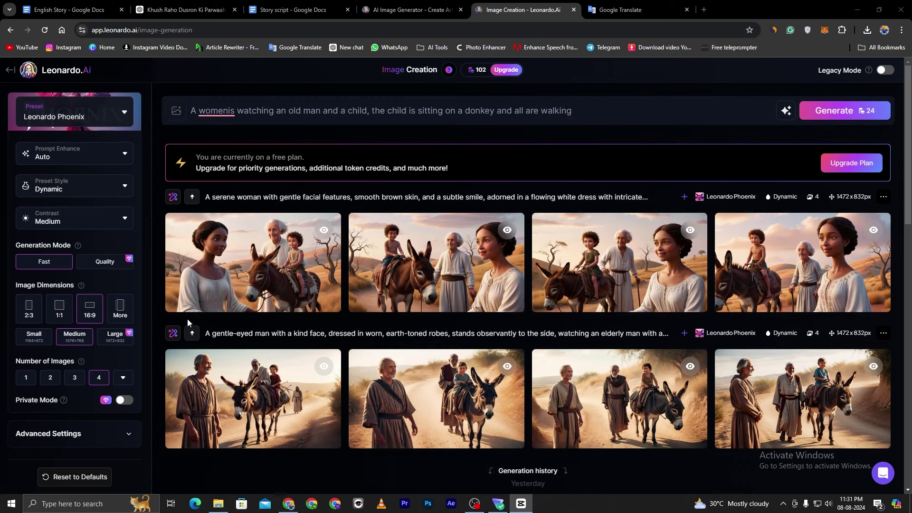
Step: Download the first two serene-woman images and the image of the old man riding beside a walking boy and woman
click(193, 302)
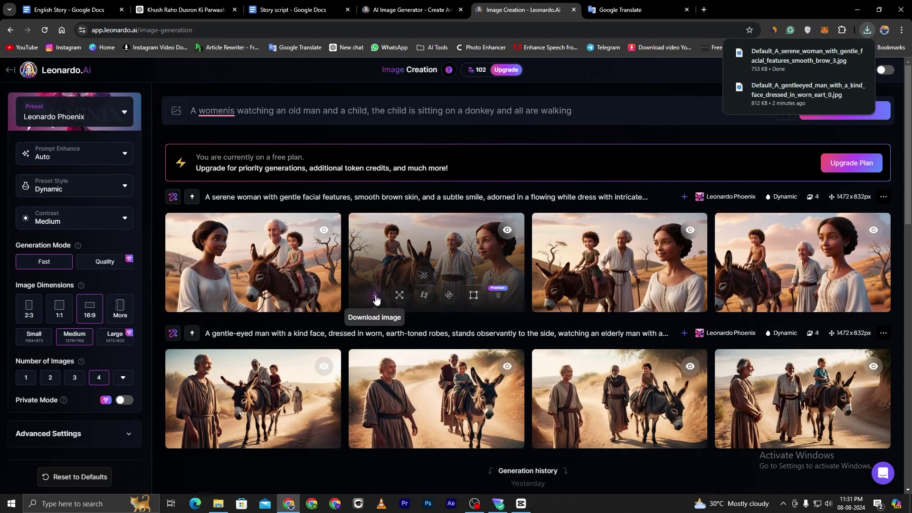
click(376, 296)
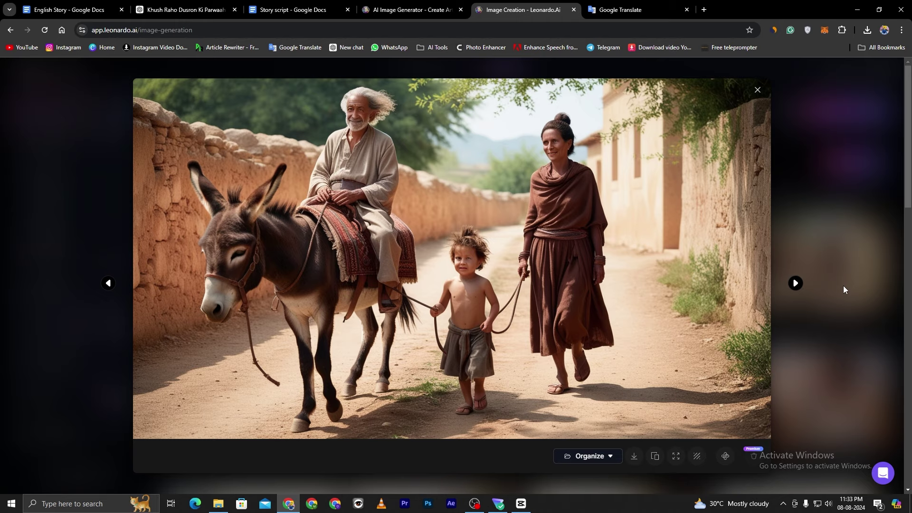
click(636, 460)
Step: Bring the downloaded image into CapCut and replace the last clip, the elderly man, with the serene-woman image of the donkey rider
drag(788, 57, 520, 506)
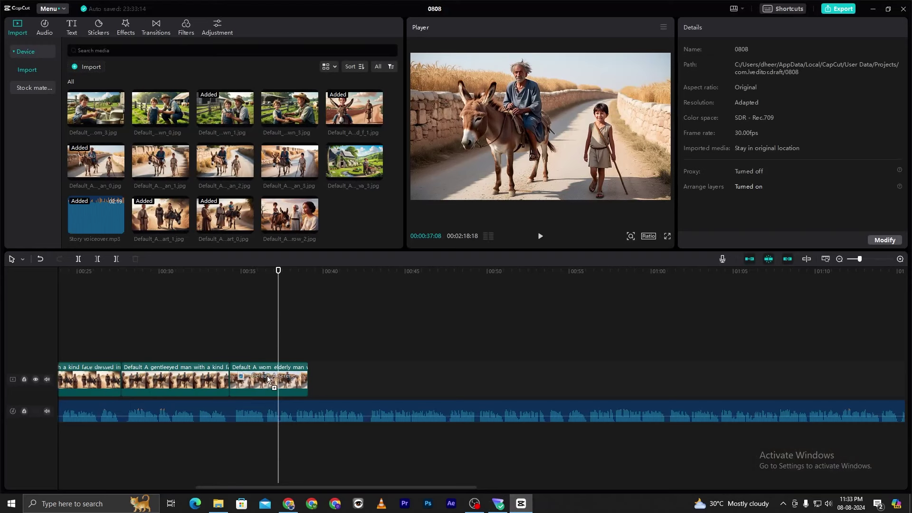
drag(269, 380, 255, 384)
drag(313, 338, 262, 380)
Step: Play the narration over the new serene-woman clip from about 37 seconds to check the timing
click(242, 286)
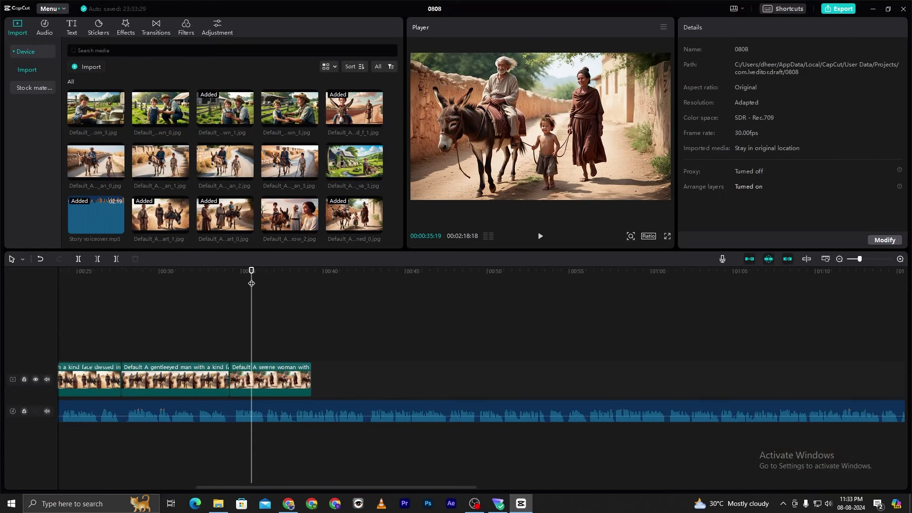
drag(251, 277, 286, 288)
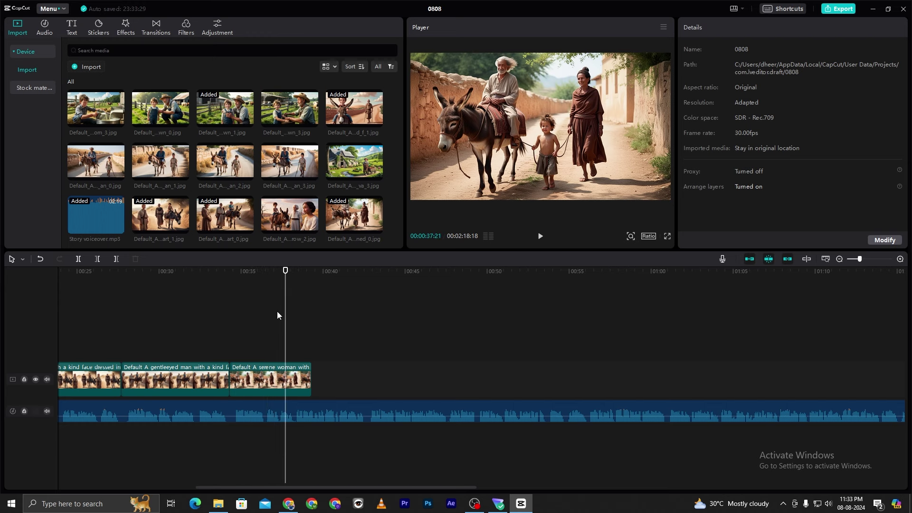
key(space)
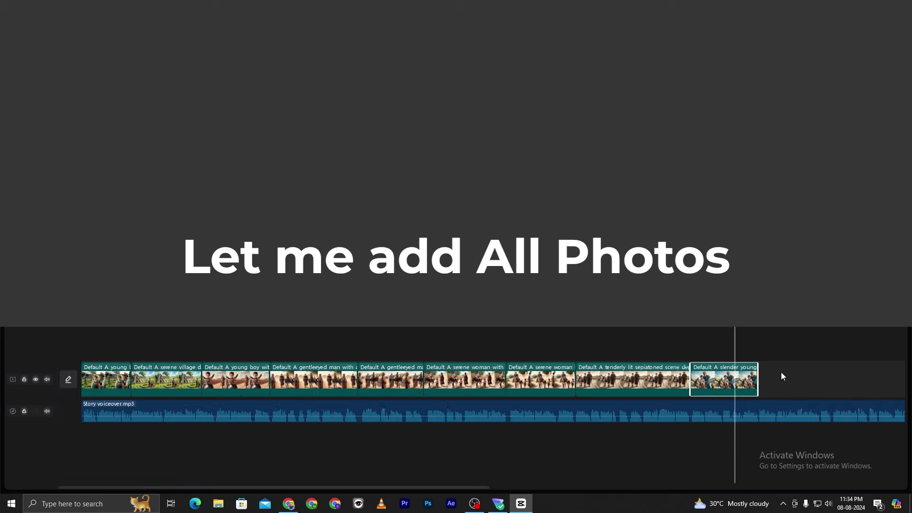
Step: Add the remaining story images in sequence and extend the last clip to the end of the voiceover
drag(422, 372, 481, 372)
drag(456, 142, 856, 375)
scroll(701, 377, down, 3)
drag(701, 376, 722, 377)
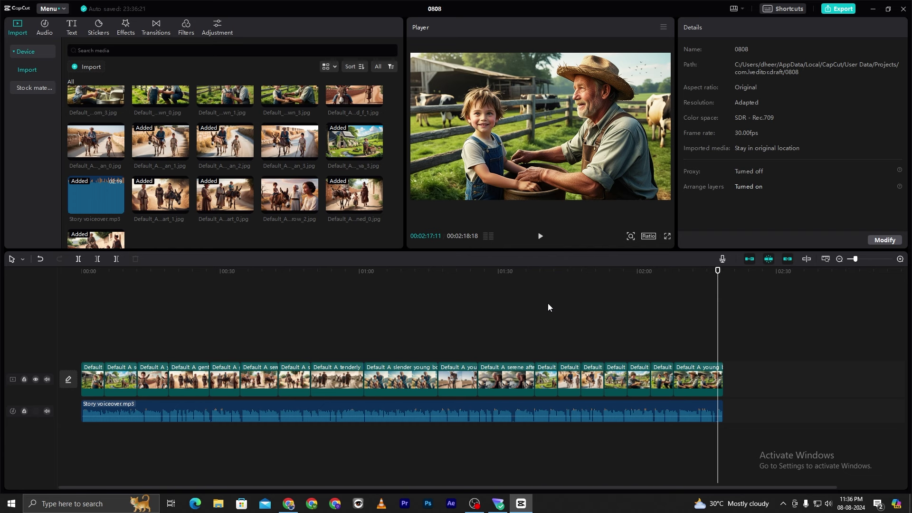
Step: Apply the Zoom 1 combo animation to the first clip and add the By the Fireplace effect across the whole timeline
click(90, 273)
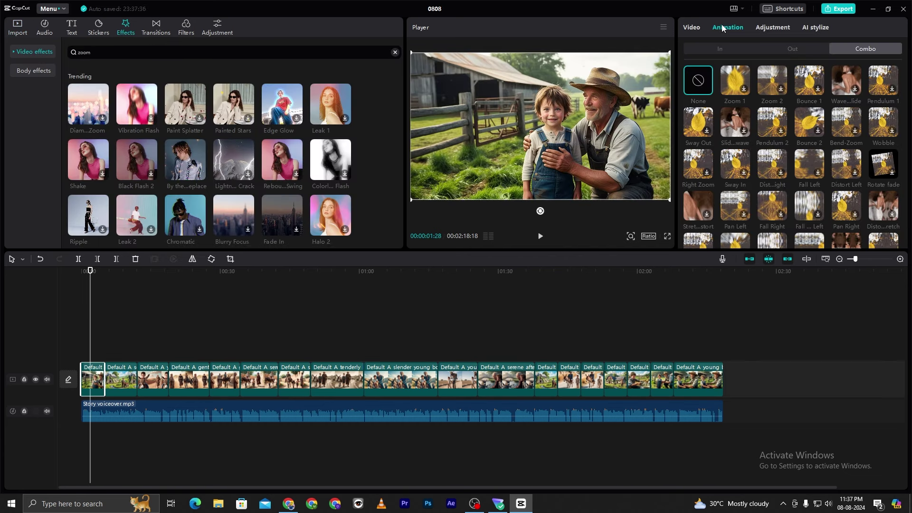
click(744, 93)
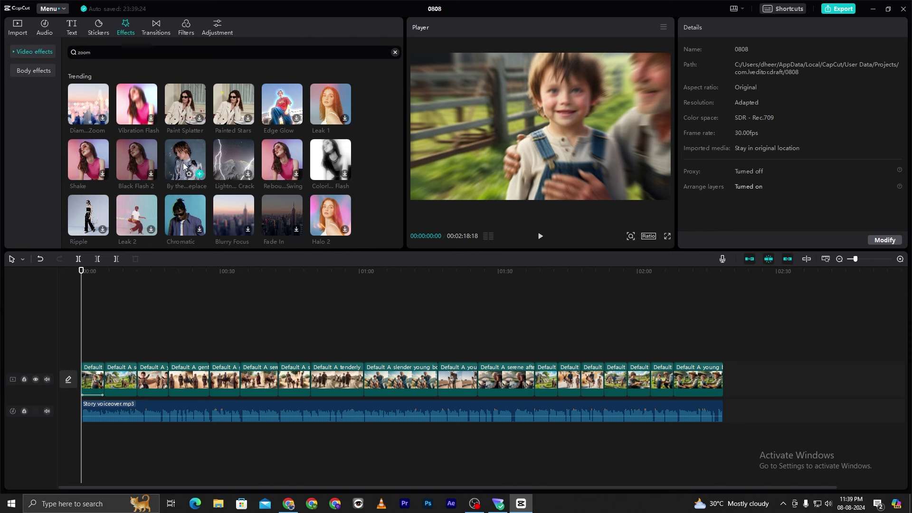
click(200, 175)
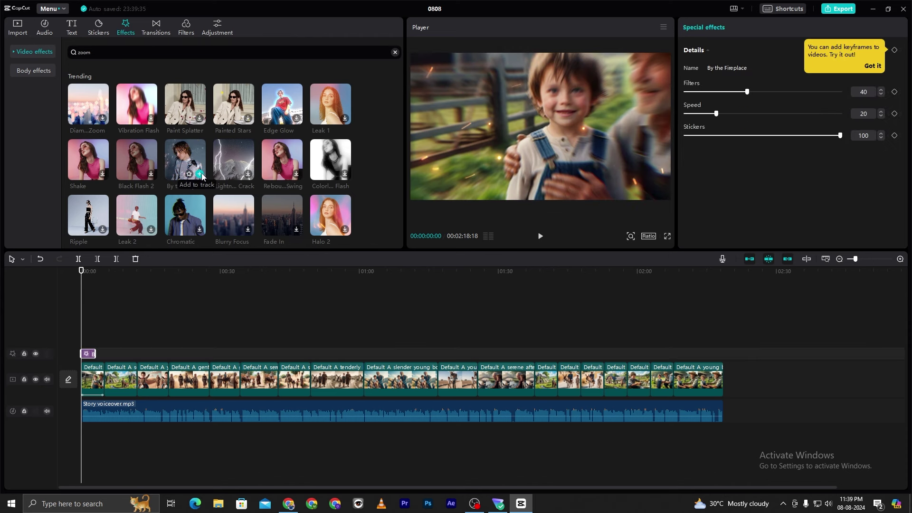
drag(94, 354, 724, 355)
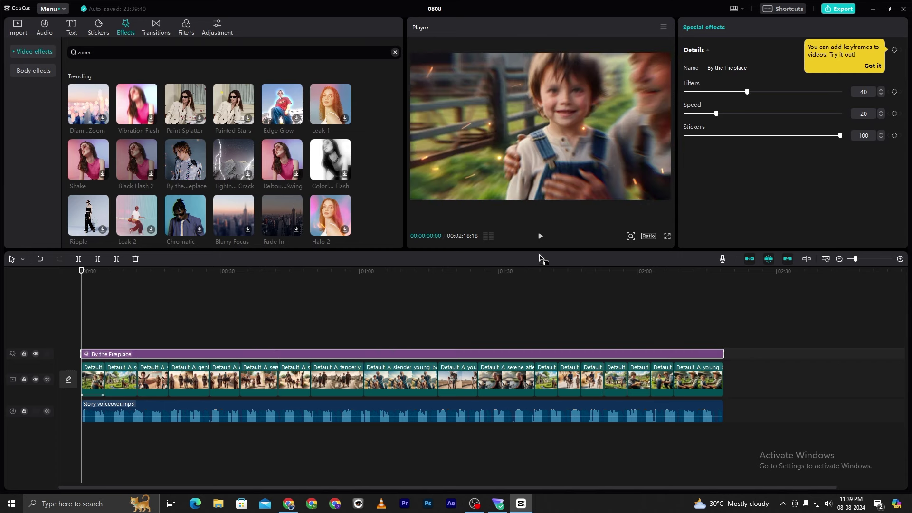
click(540, 237)
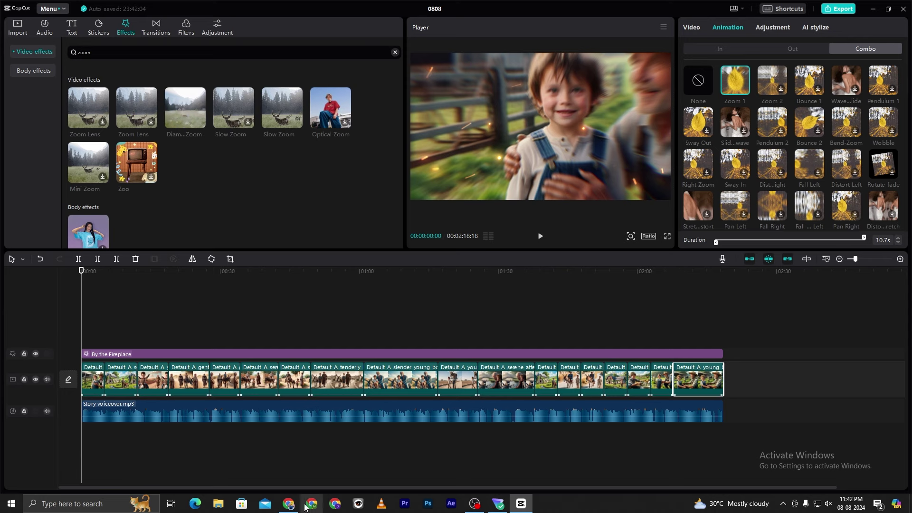
Step: Switch to Pixabay in the browser and search its music for "suspence music"
click(289, 503)
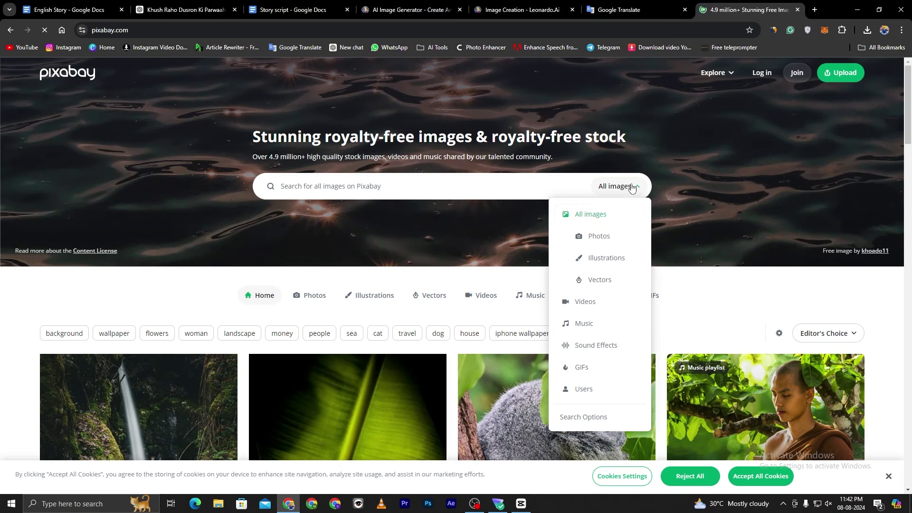
click(580, 323)
click(313, 185)
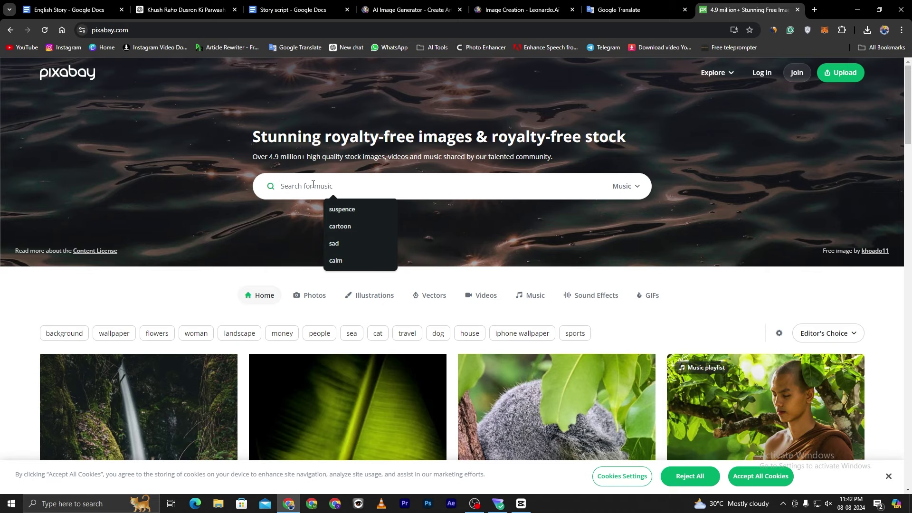
click(350, 210)
text(music)
key(Return)
scroll(21, 318, down, 5)
scroll(21, 318, up, 5)
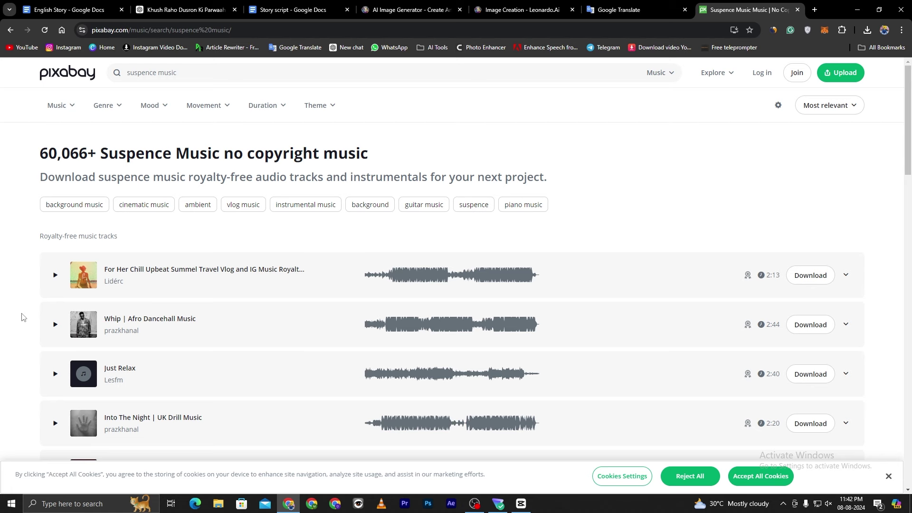
Step: Preview the Whip, For Her Chill and Just Relax tracks to compare them as background music
click(411, 324)
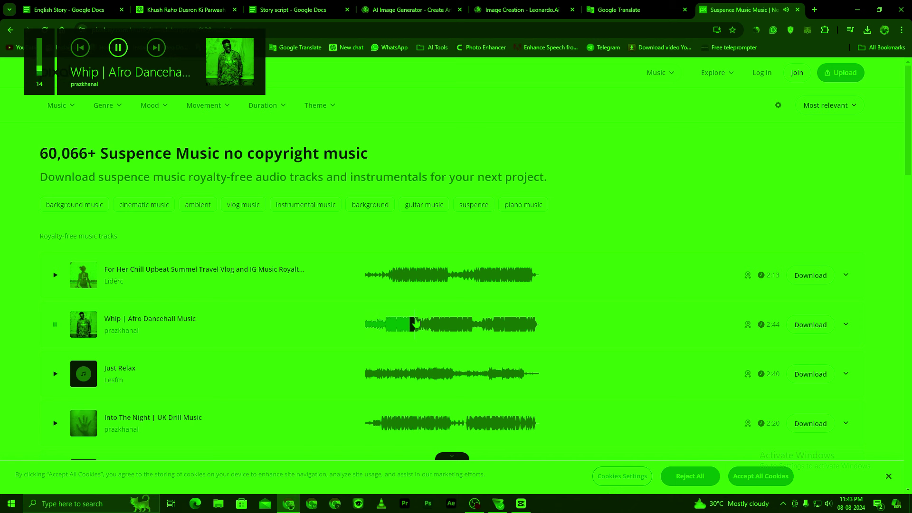
click(414, 276)
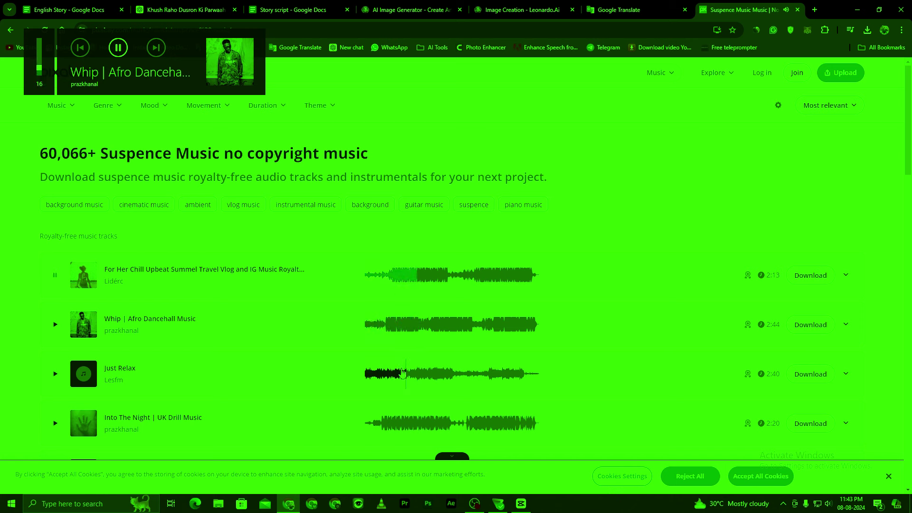
click(389, 373)
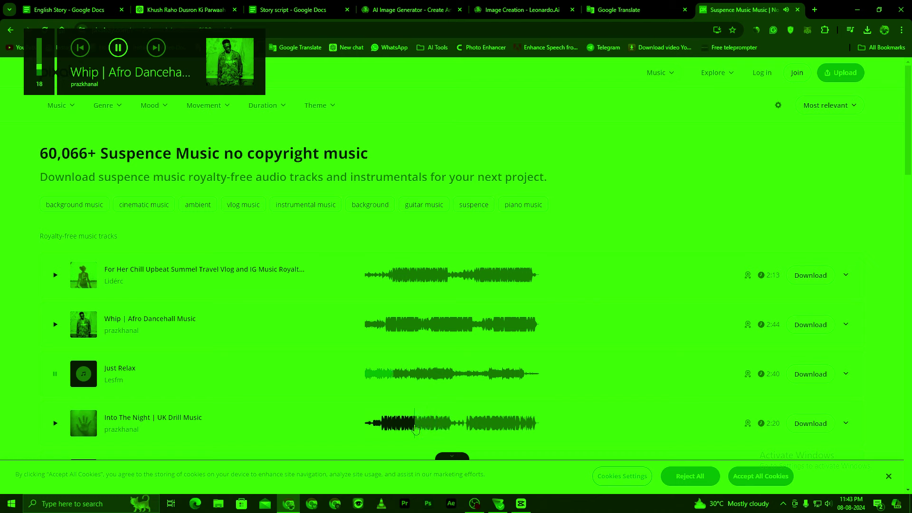
click(55, 373)
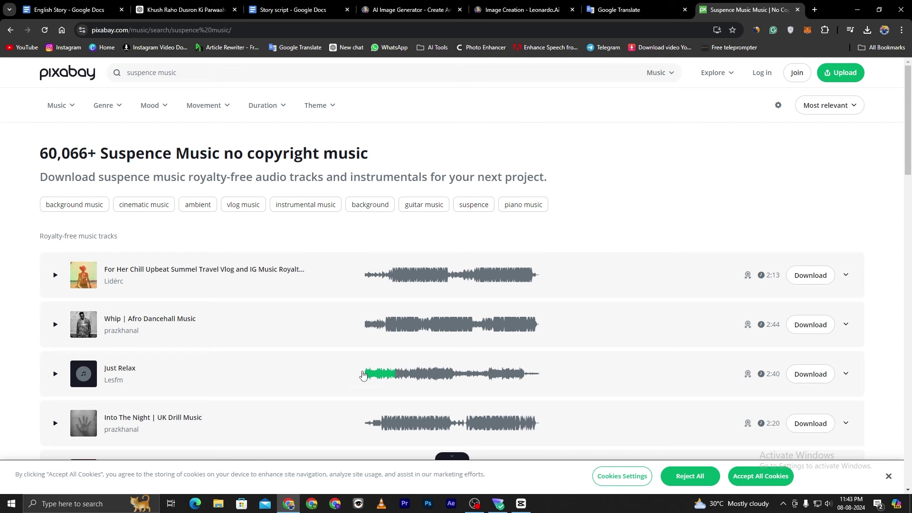
Step: Download the Just Relax track and place it beneath the voiceover in CapCut at a volume of -5.2 dB
click(806, 375)
drag(775, 73, 94, 443)
drag(296, 442, 297, 443)
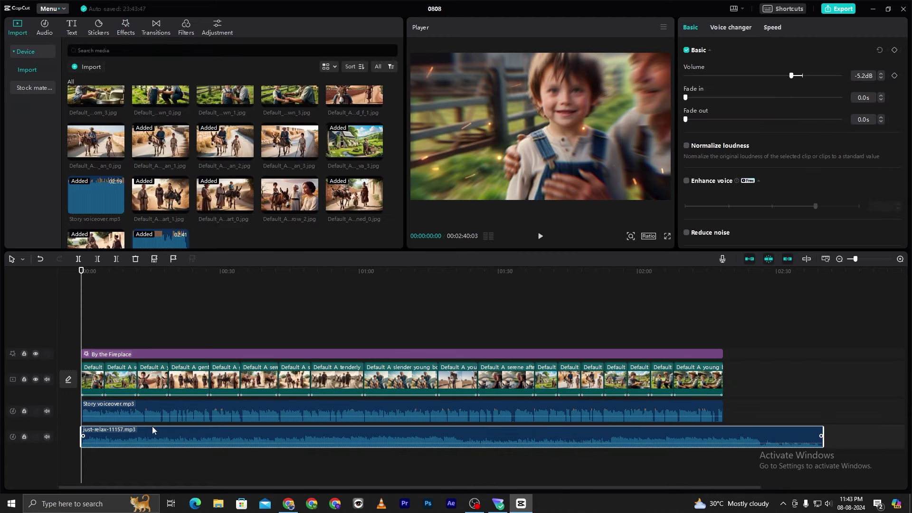
Step: Play the opening with the background music and trim the music to end with the last image clip
key(space)
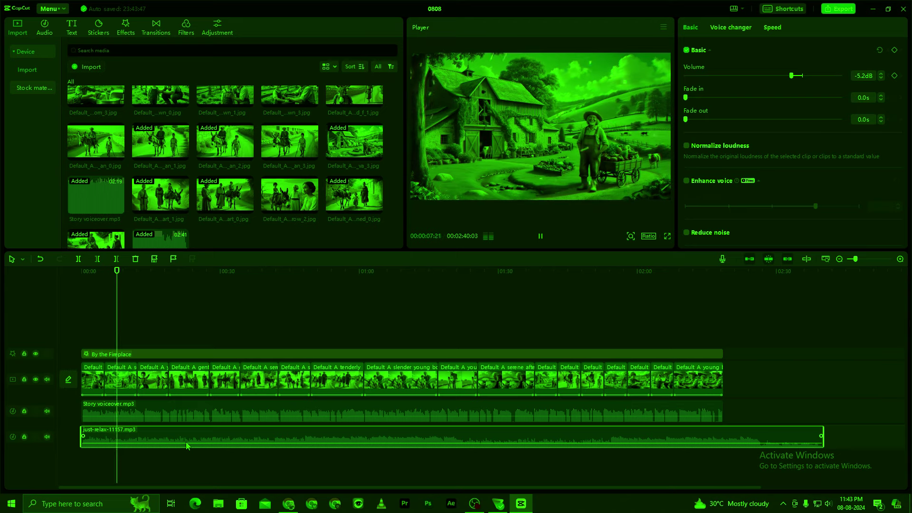
key(space)
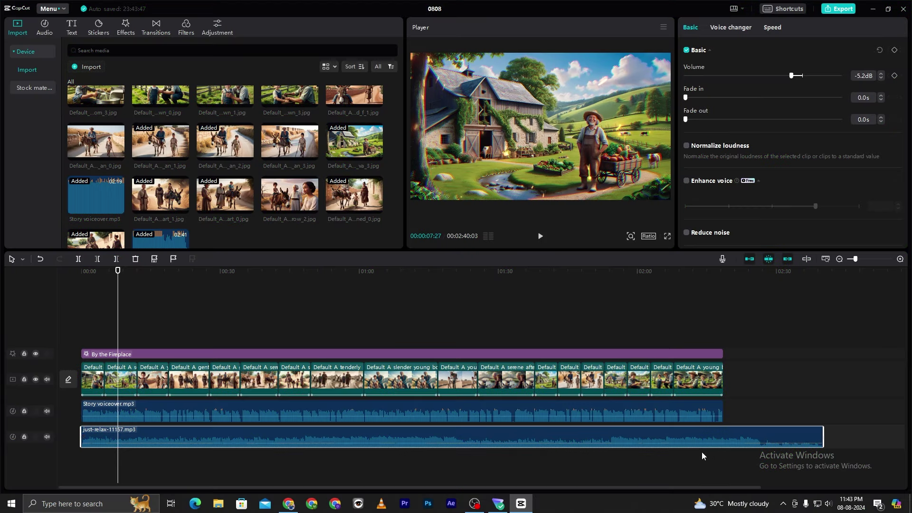
drag(822, 435, 722, 433)
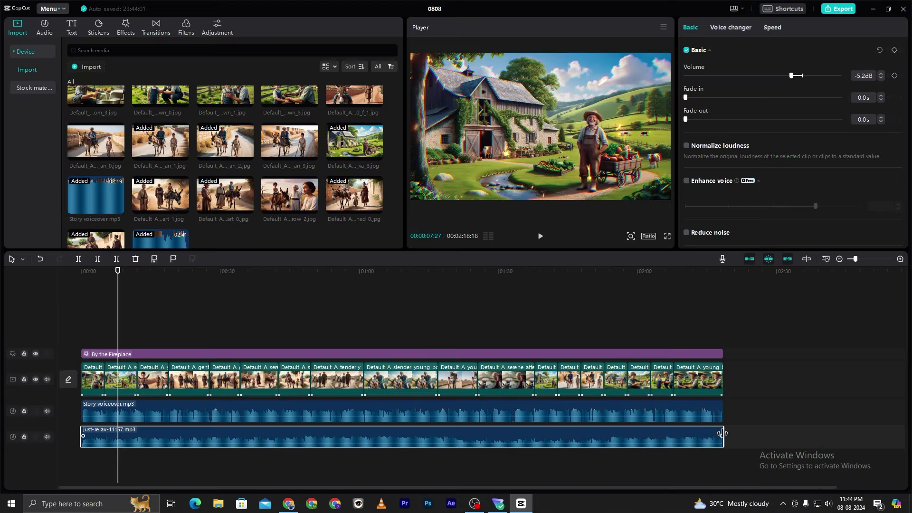
Step: Export the video as "Bacha Budha aur gadha" in 1080P mp4, and upload it to the FlexClip project timeline
click(839, 9)
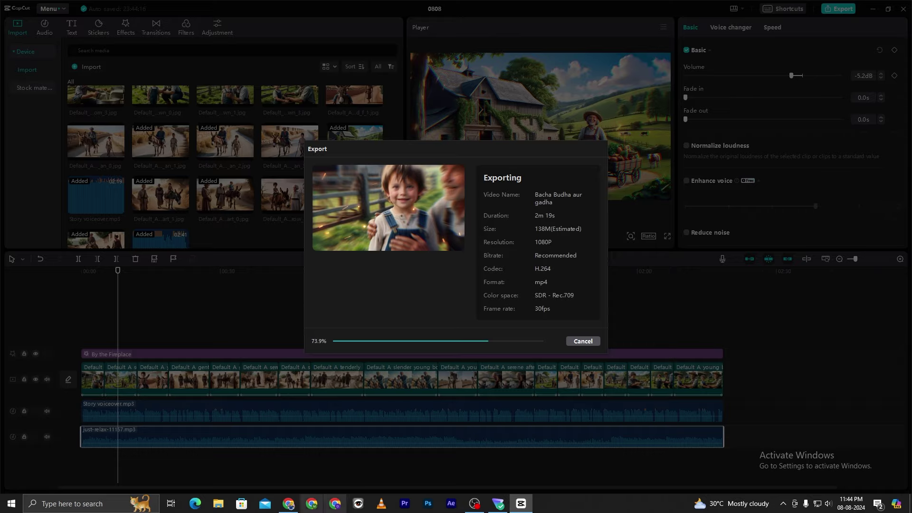
click(289, 503)
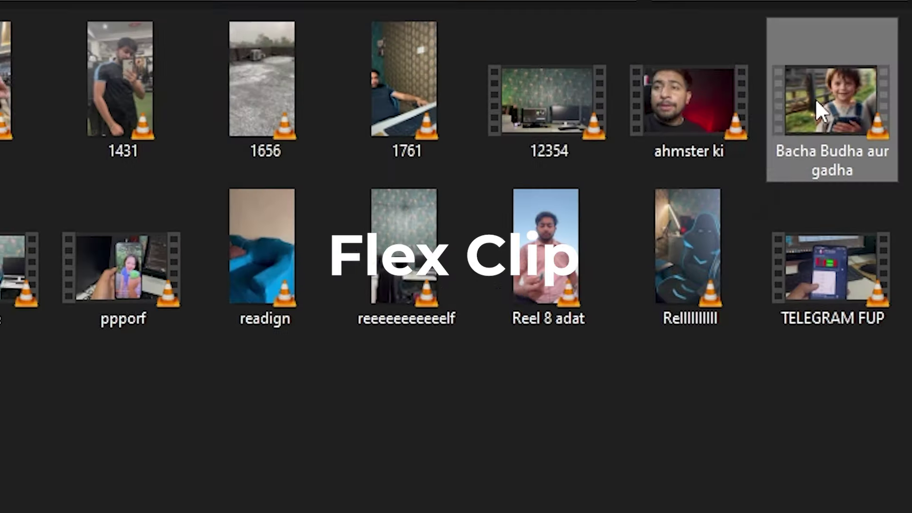
drag(820, 110, 420, 310)
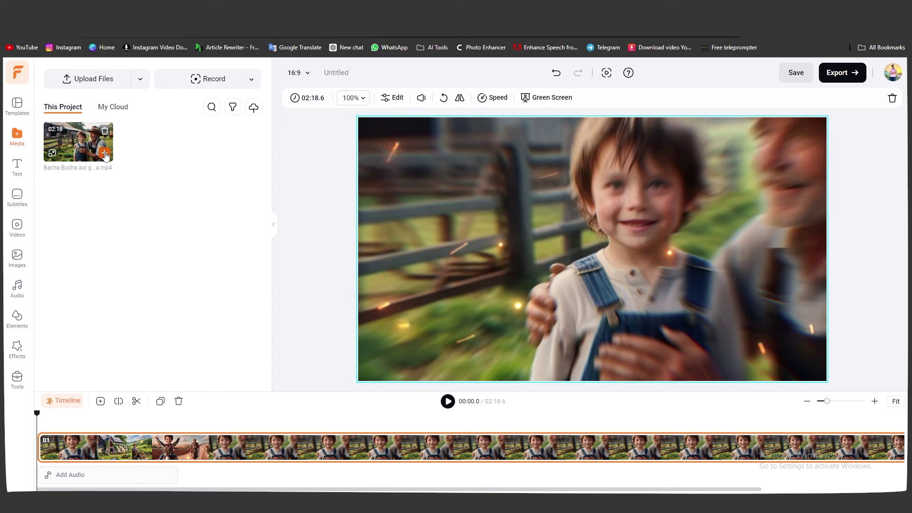
Step: Generate AI auto subtitles for the video with English (India) as the original language
click(18, 199)
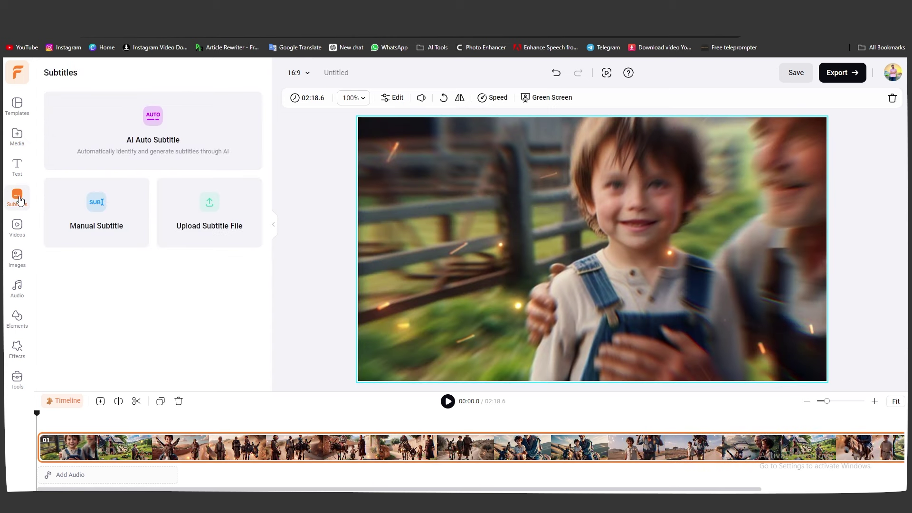
click(155, 145)
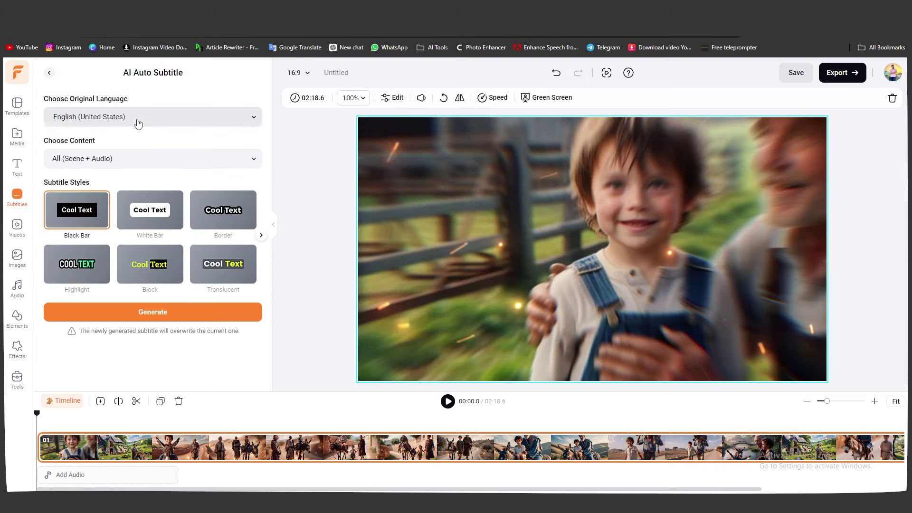
click(138, 123)
text(india)
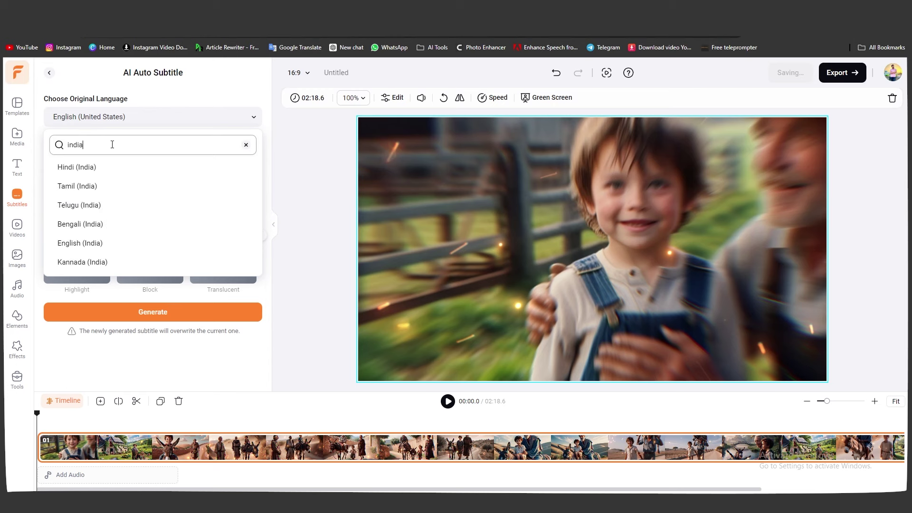
click(80, 243)
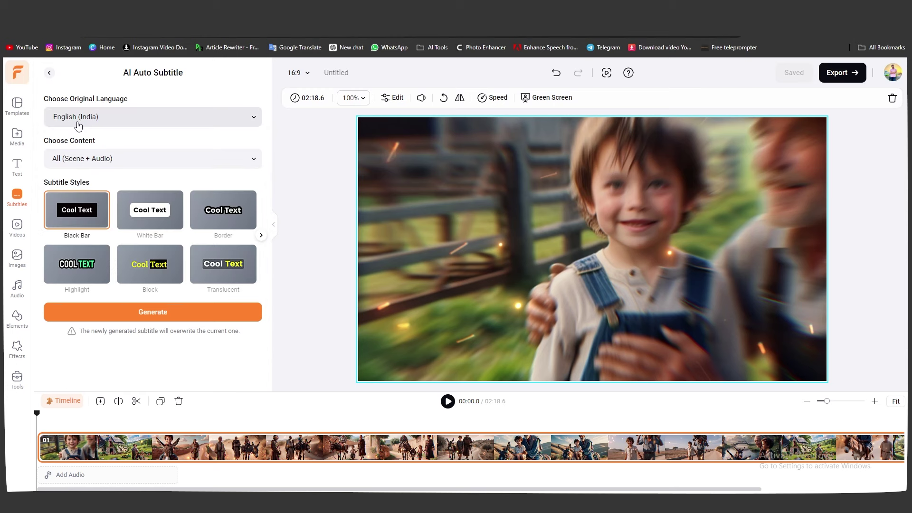
click(142, 312)
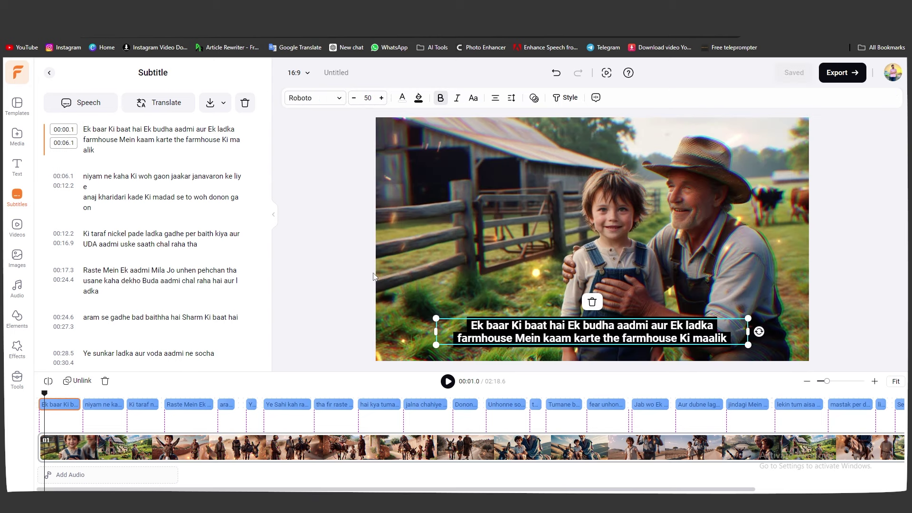
Step: Apply the Neon style to the subtitles and set its text color to the yellow preset
click(565, 97)
scroll(133, 207, down, 2)
scroll(133, 208, down, 2)
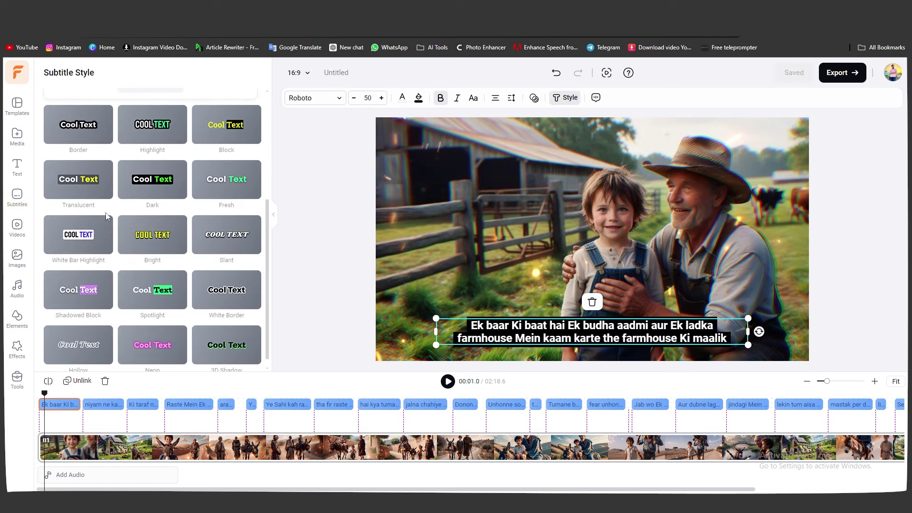
click(153, 345)
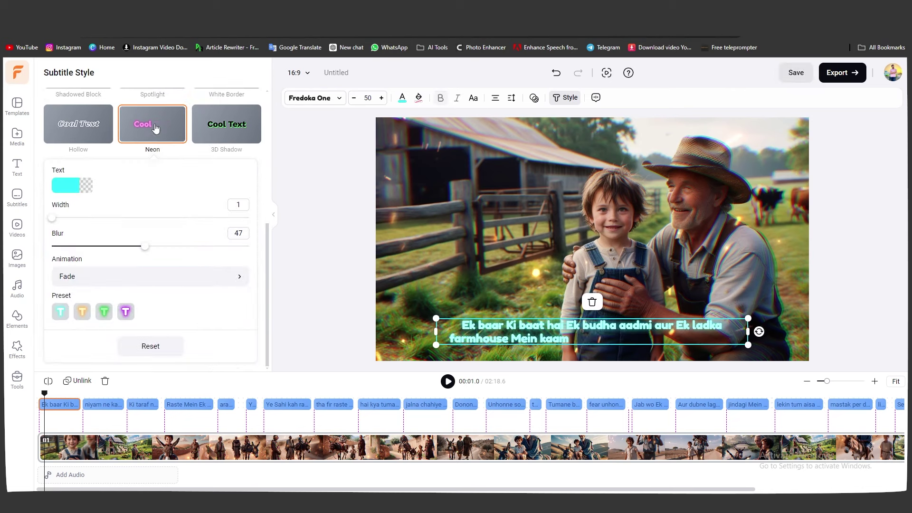
click(65, 187)
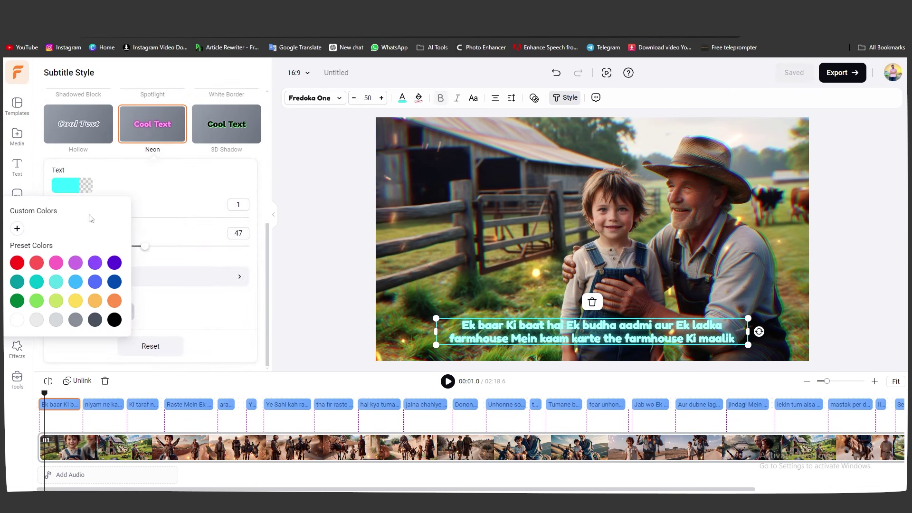
click(76, 302)
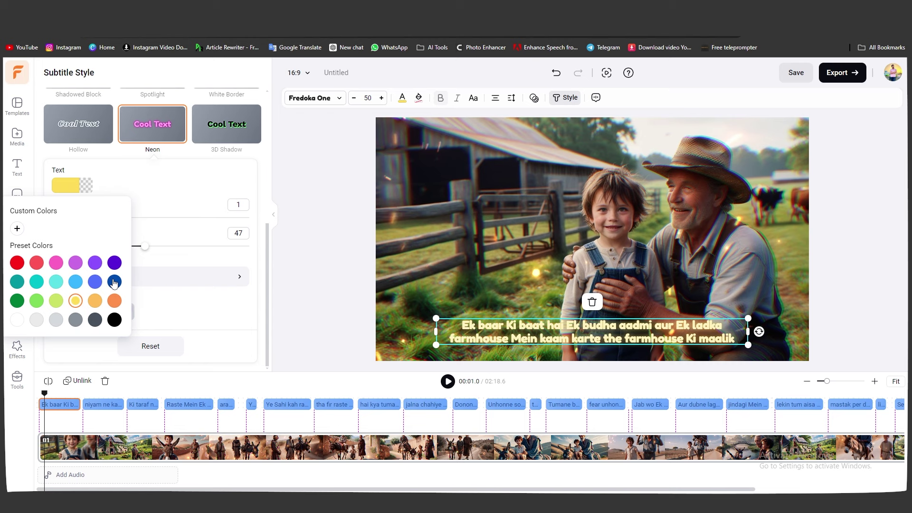
Step: Change the letter case of all the subtitles to uppercase
click(322, 239)
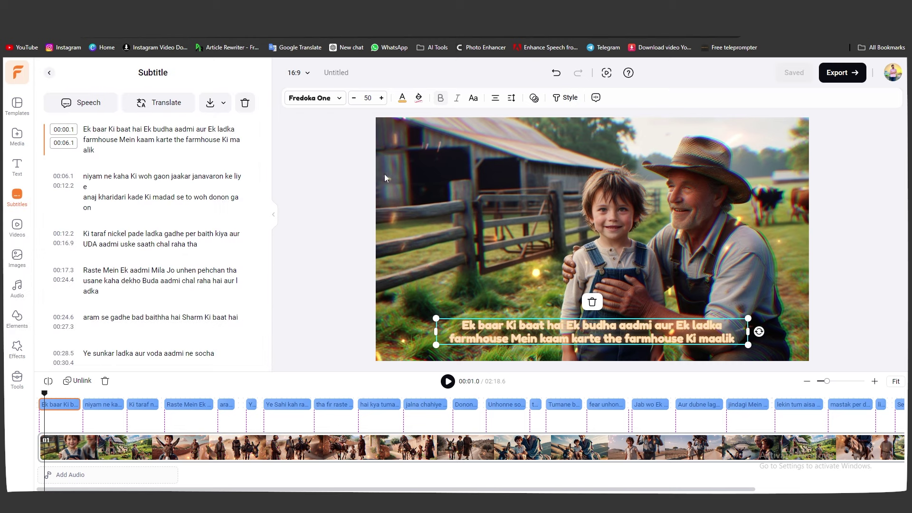
click(473, 97)
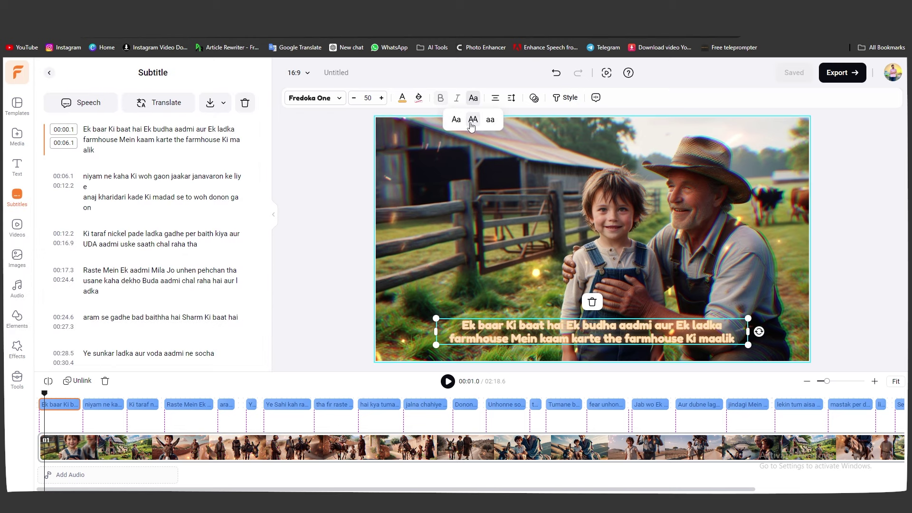
click(473, 120)
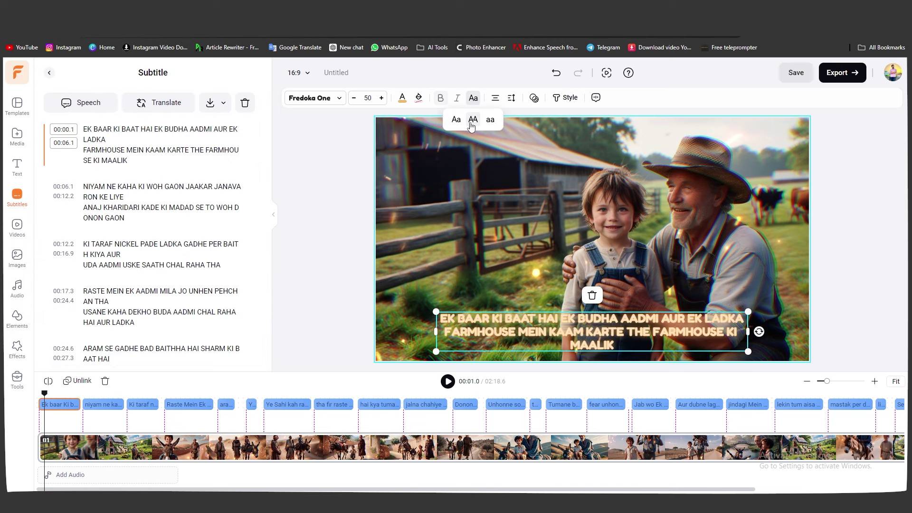
Step: Correct "FARMHOUSE" to "FARM HOUSE" in the first subtitle and split it into three subtitles, breaking after "LADKA" and after "EK BAAR KI BAAT HAI"
click(102, 151)
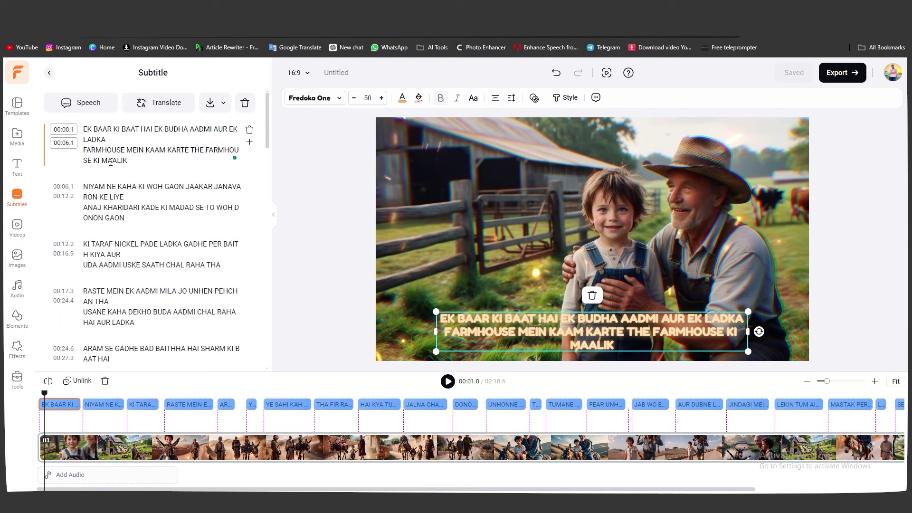
mouse_move(589, 338)
mouse_down()
mouse_move(589, 251)
mouse_move(588, 344)
mouse_up()
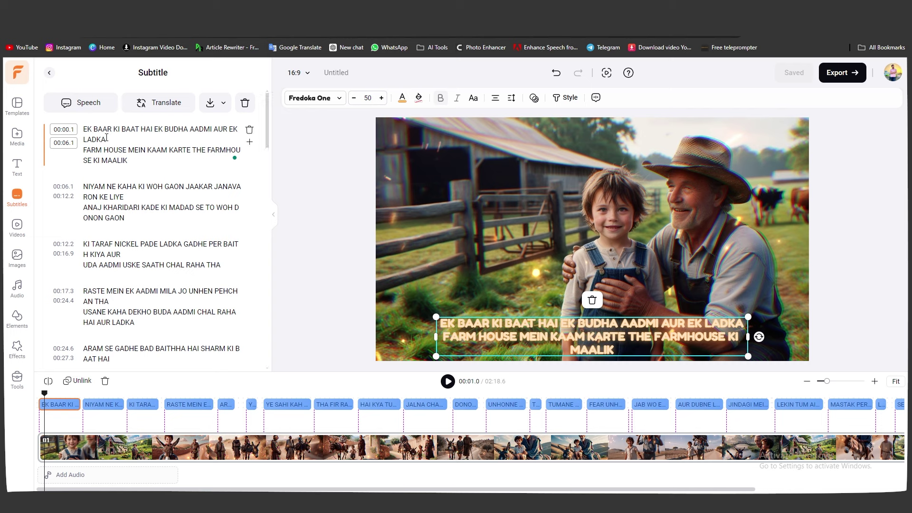
key(Return)
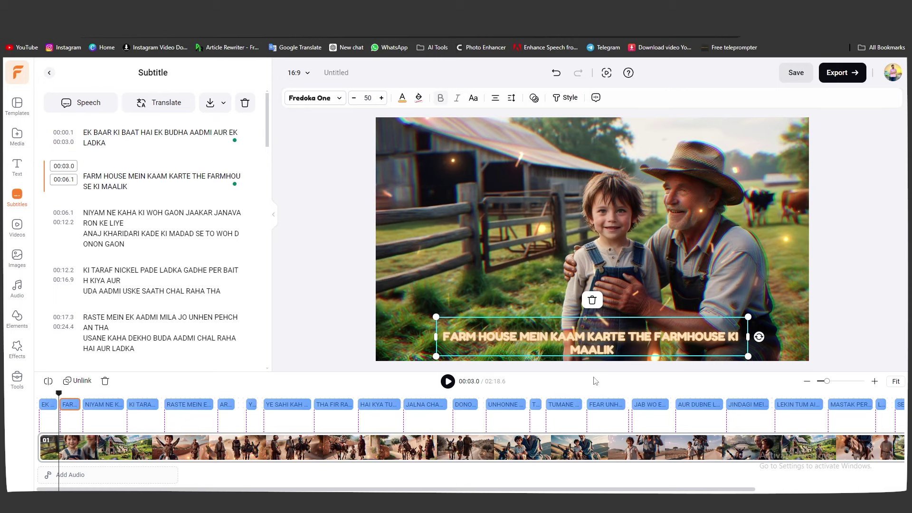
click(154, 132)
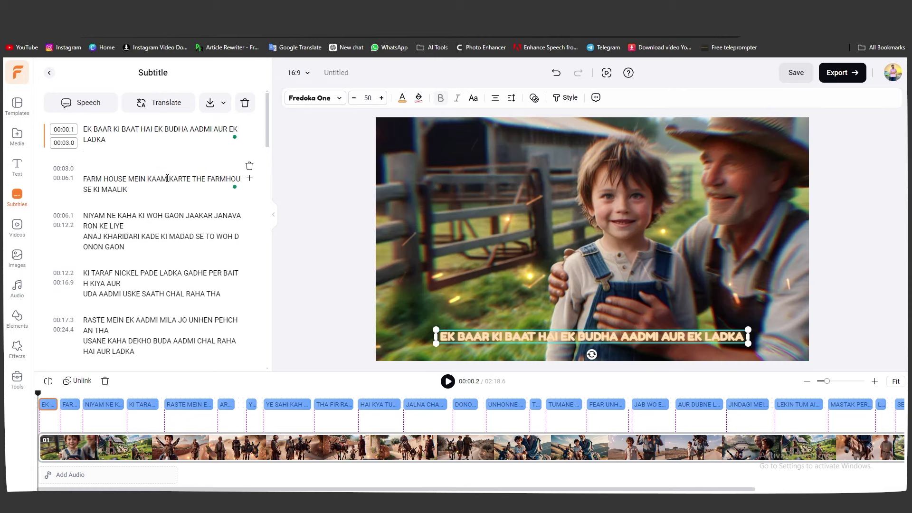
key(Return)
click(168, 213)
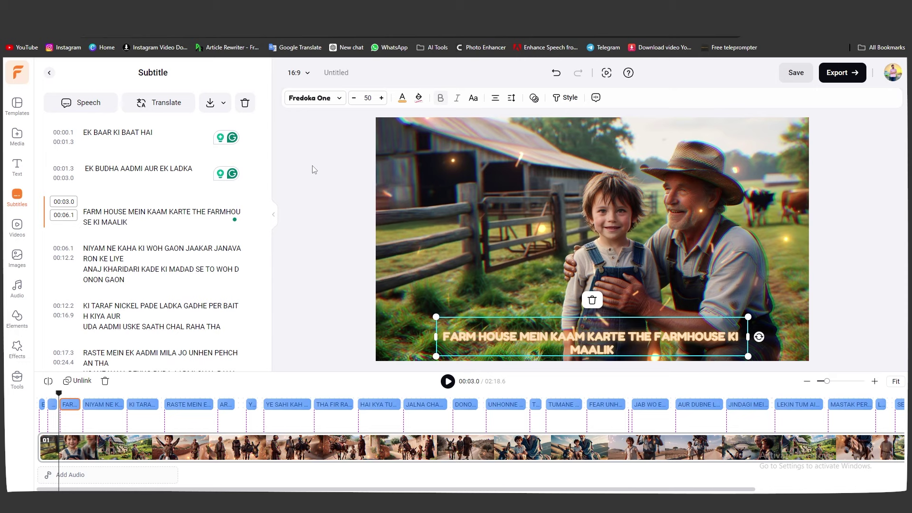
click(308, 99)
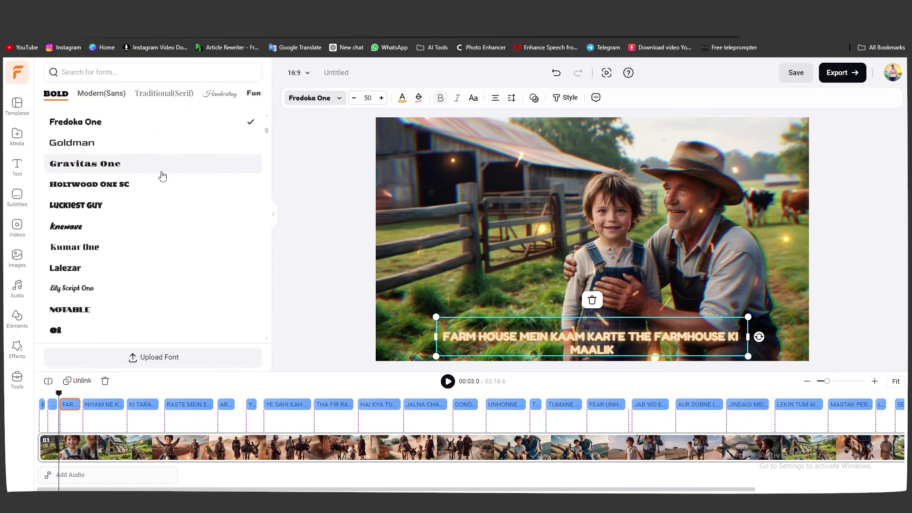
scroll(150, 185, up, 10)
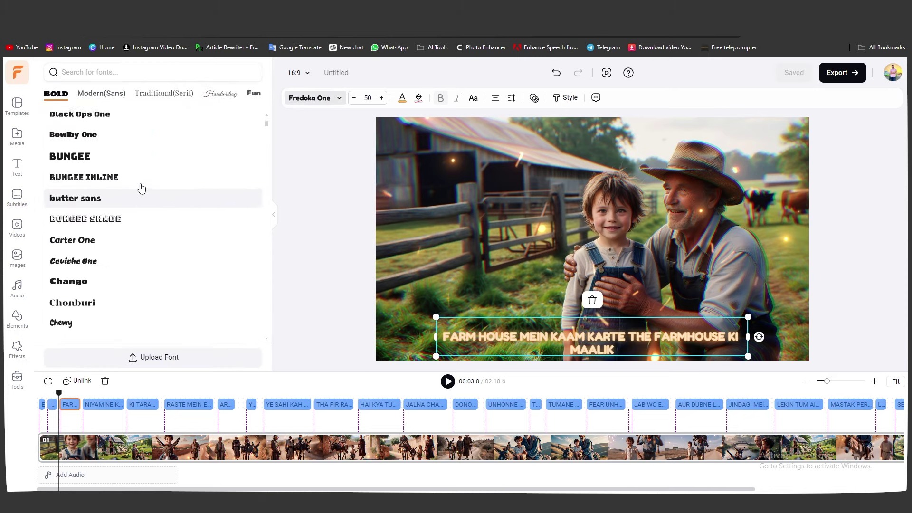
scroll(151, 212, down, 8)
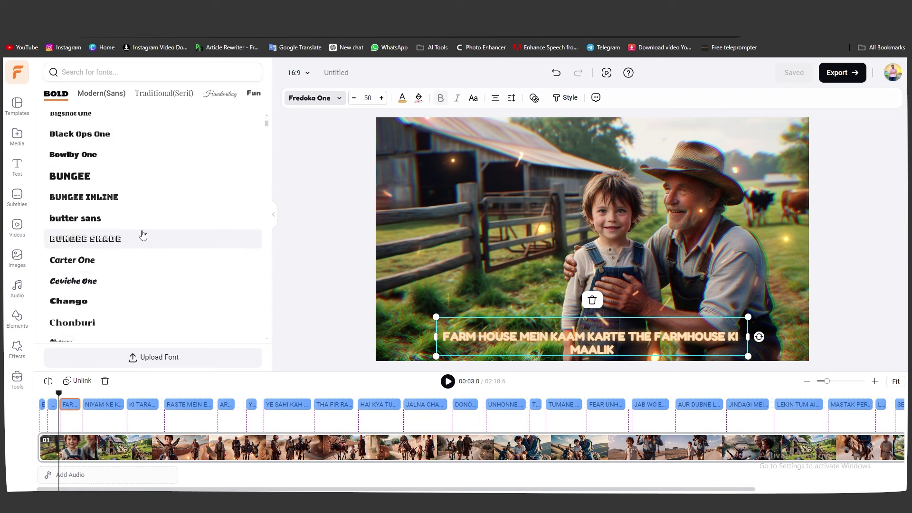
click(309, 257)
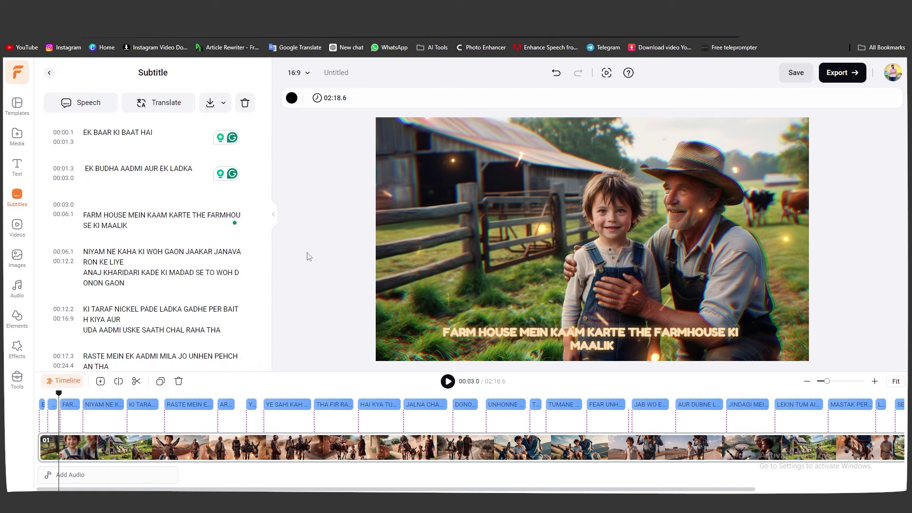
Step: Export the subtitled video at 1080p, 30fps and Recommended Quality
click(837, 73)
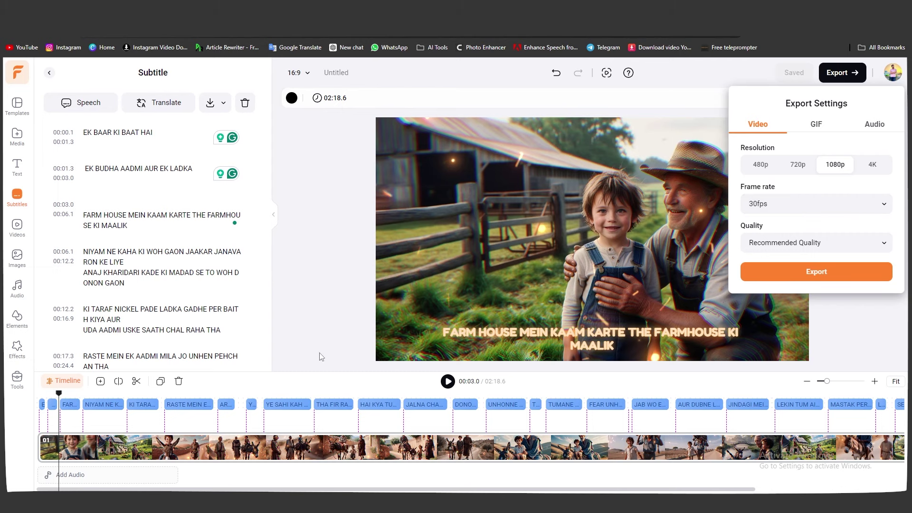
click(836, 274)
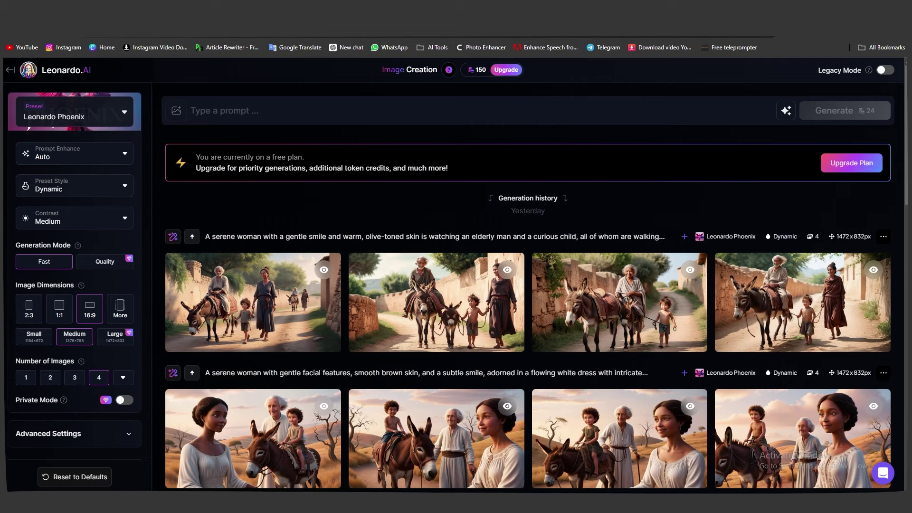
Step: In Leonardo.Ai, find the images of the boy and old man carrying a donkey along a road and download one
scroll(357, 326, down, 10)
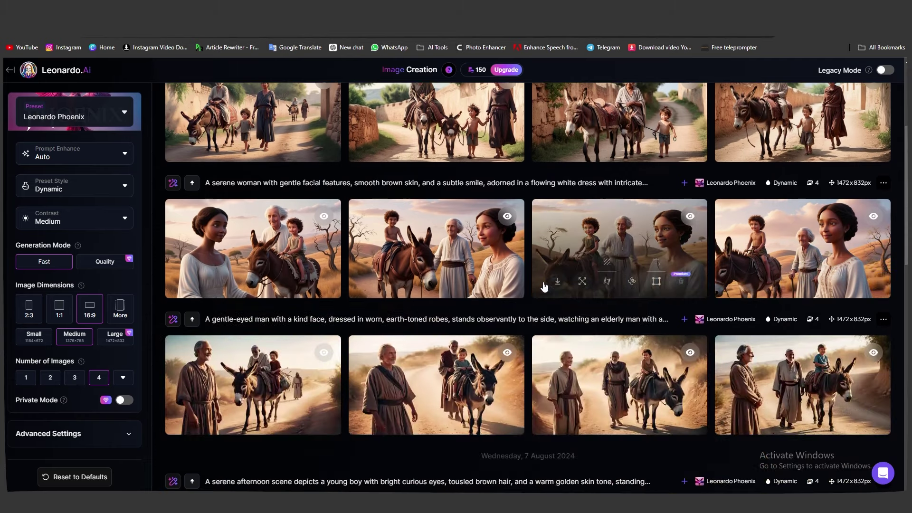
scroll(358, 326, down, 1)
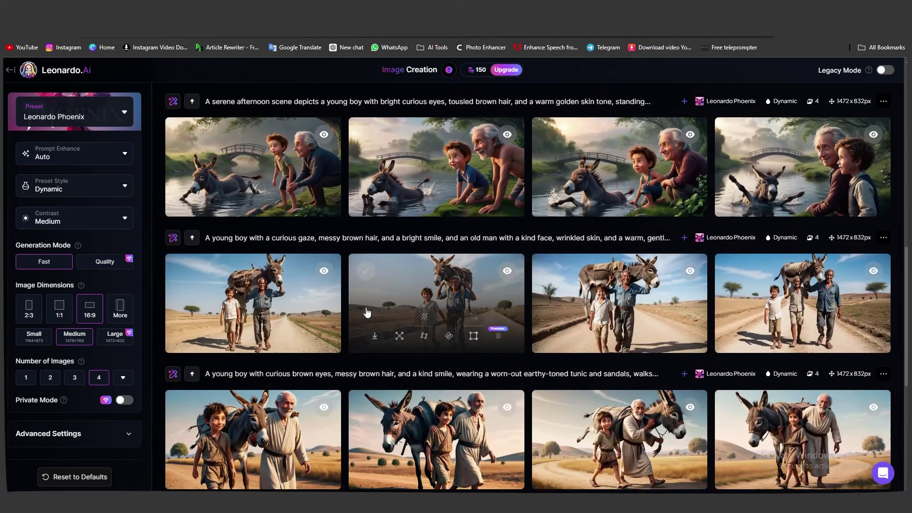
scroll(372, 297, down, 2)
scroll(372, 297, down, 1)
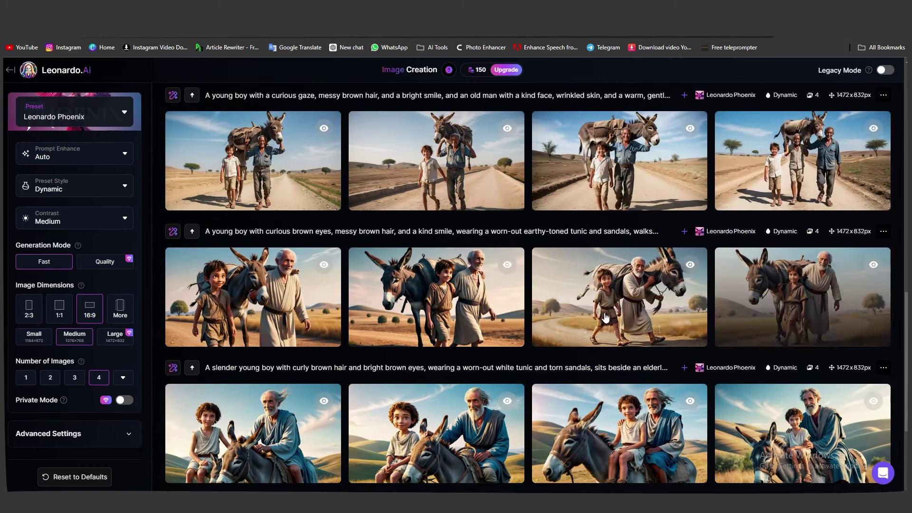
scroll(596, 362, up, 4)
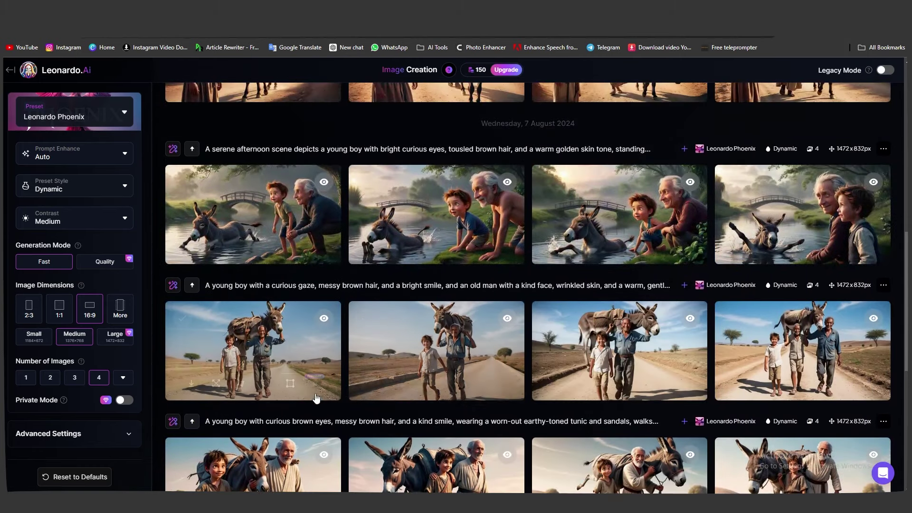
click(191, 388)
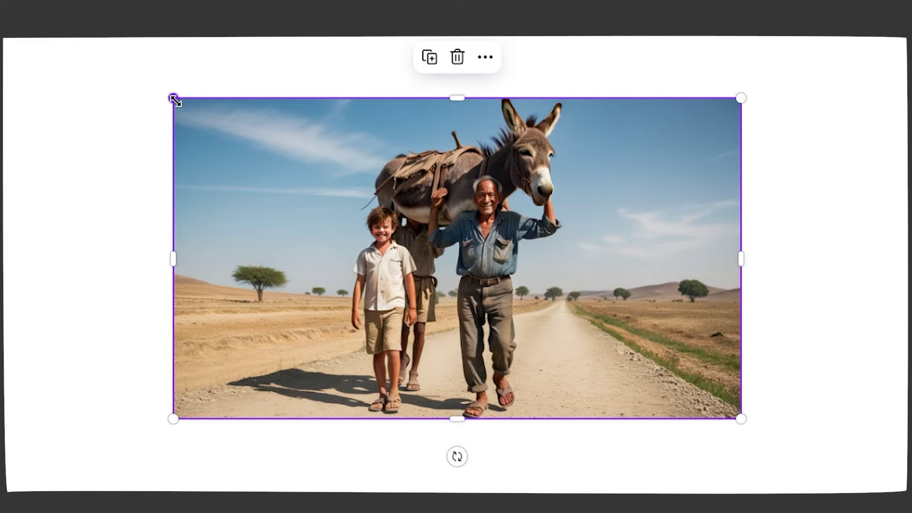
Step: In Canva, enlarge the donkey image to fill the YouTube thumbnail page and shift it right, leaving blank space on the page's left side
drag(174, 98, 4, 37)
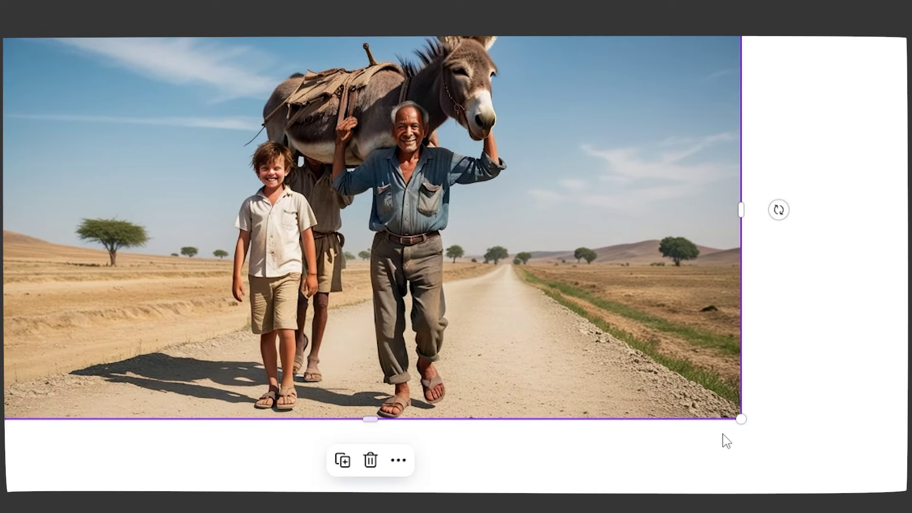
drag(742, 419, 907, 494)
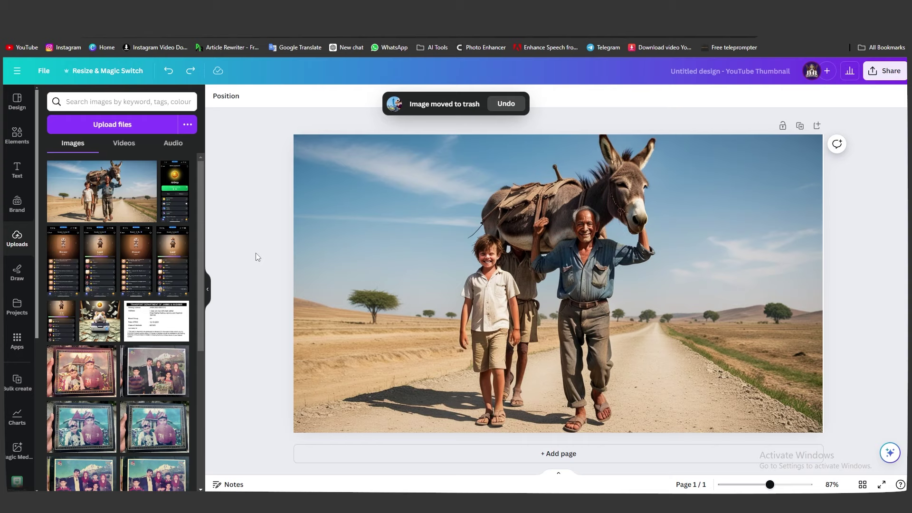
drag(440, 279, 582, 282)
click(316, 226)
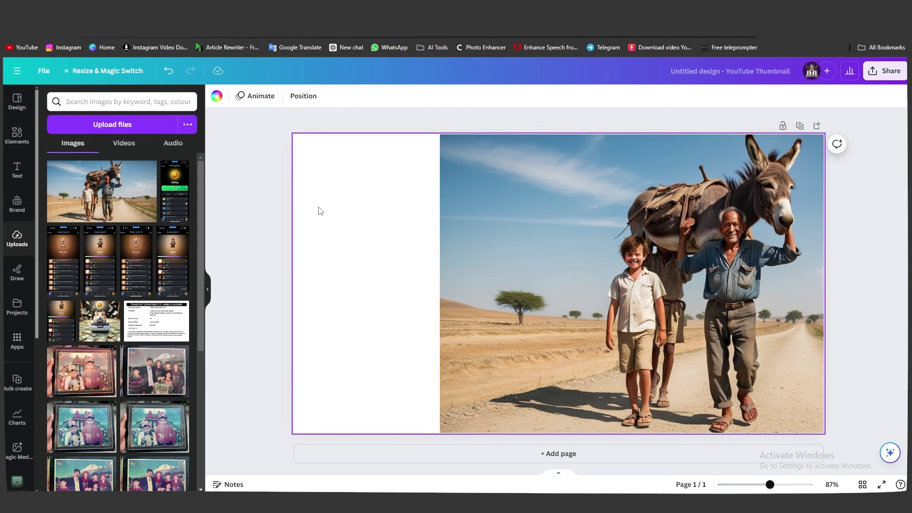
Step: Fill the blank left part of the page by applying Magic Expand to the image with the Whole Page size, keeping the first result
click(501, 221)
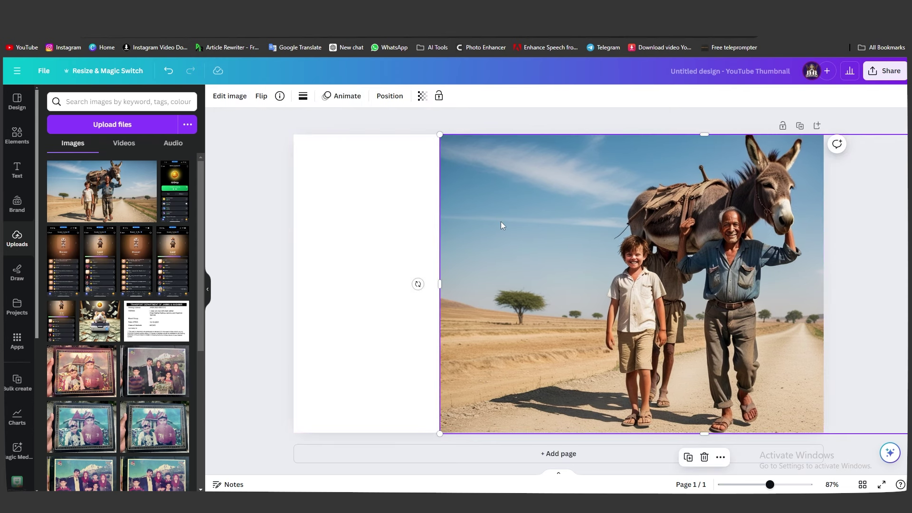
click(230, 96)
click(160, 238)
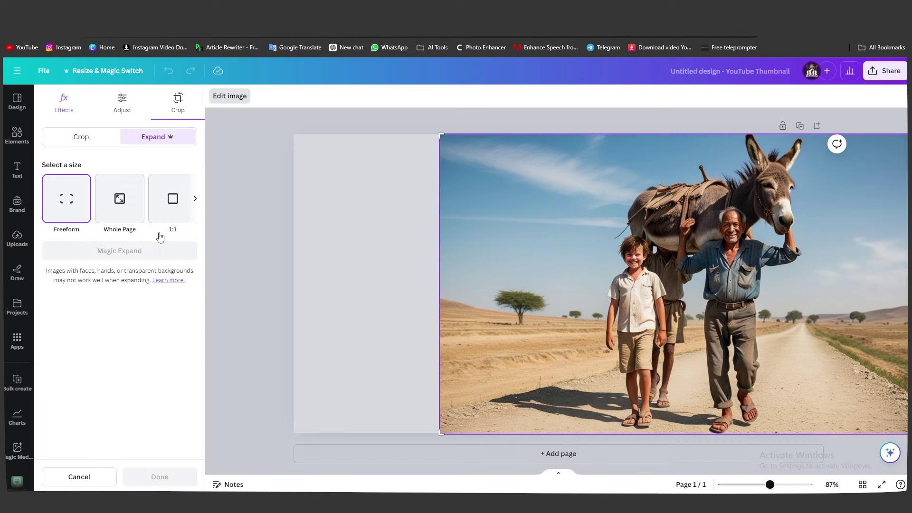
click(120, 203)
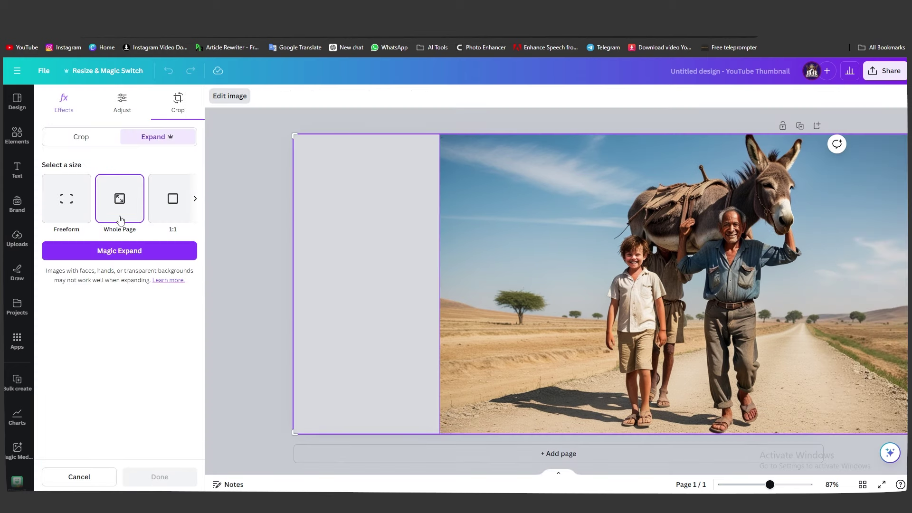
click(119, 251)
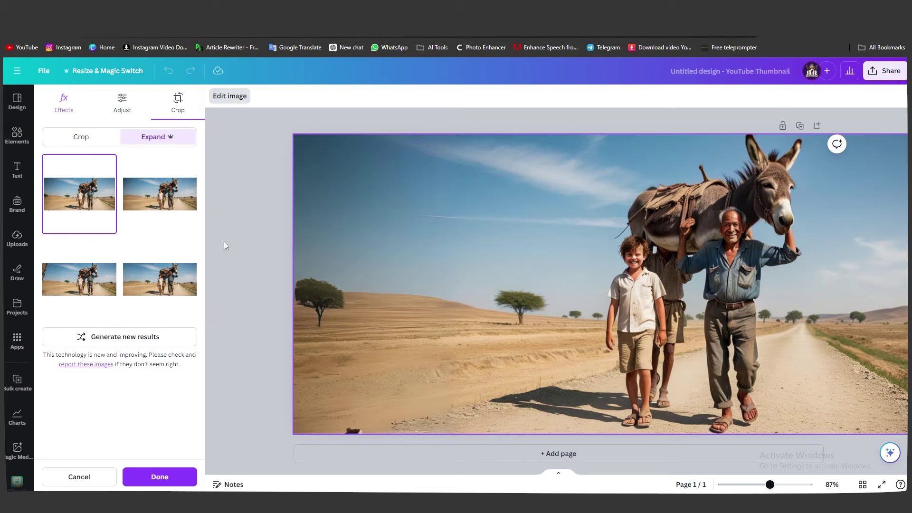
click(160, 477)
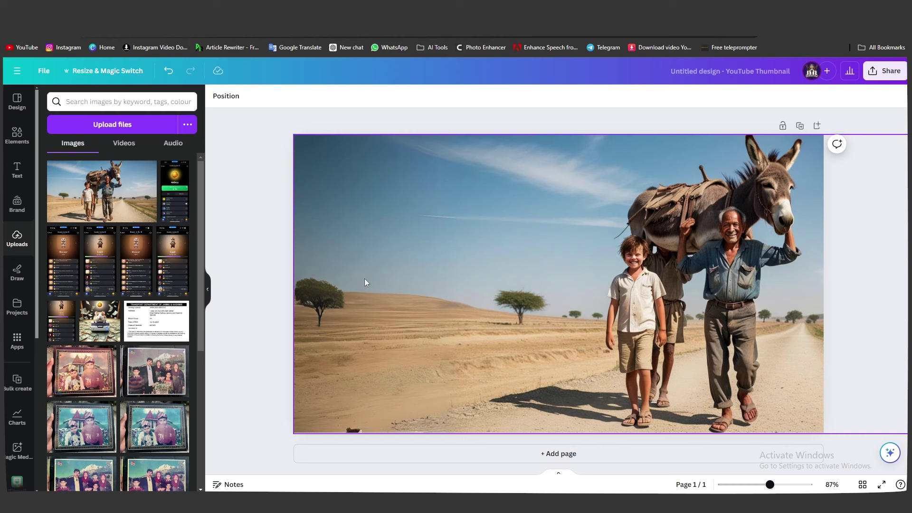
Step: Search the elements for "shadow", add the black side-gradient graphic, and enlarge it to cover the left half of the thumbnail
click(17, 135)
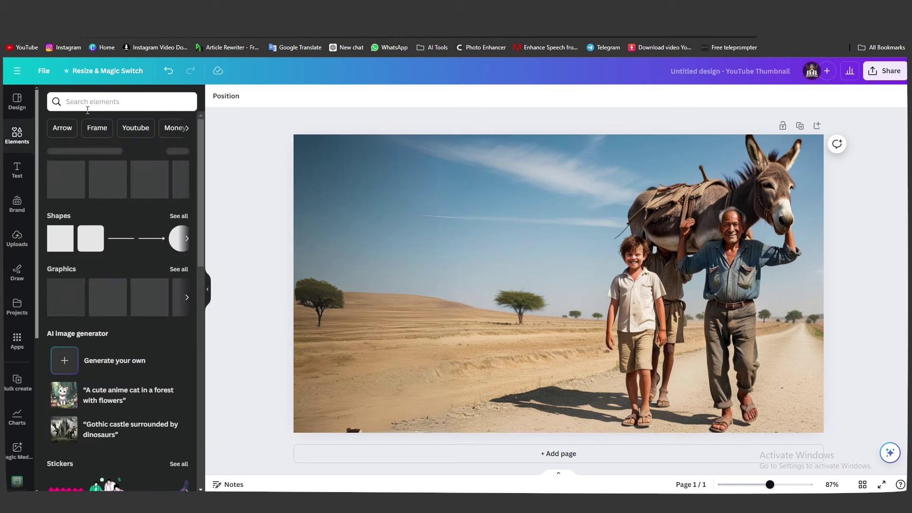
click(93, 100)
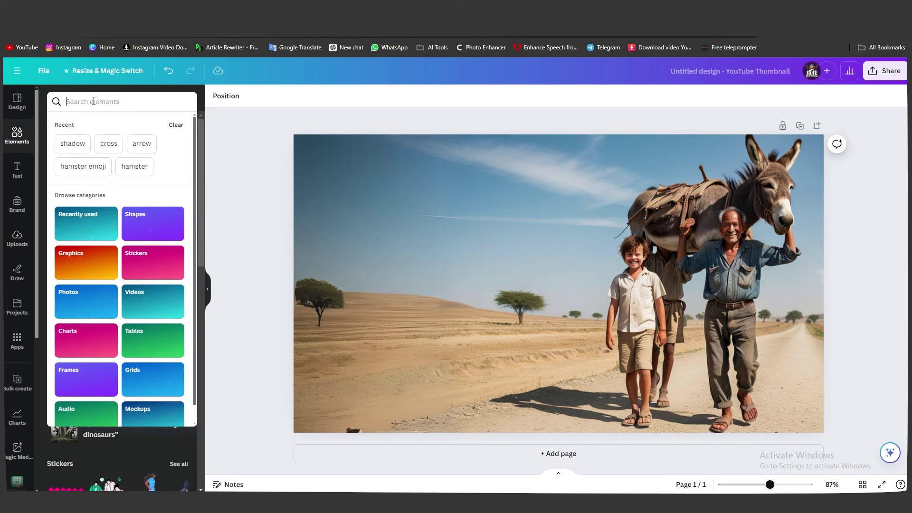
text(shadow)
key(Return)
scroll(122, 217, down, 1)
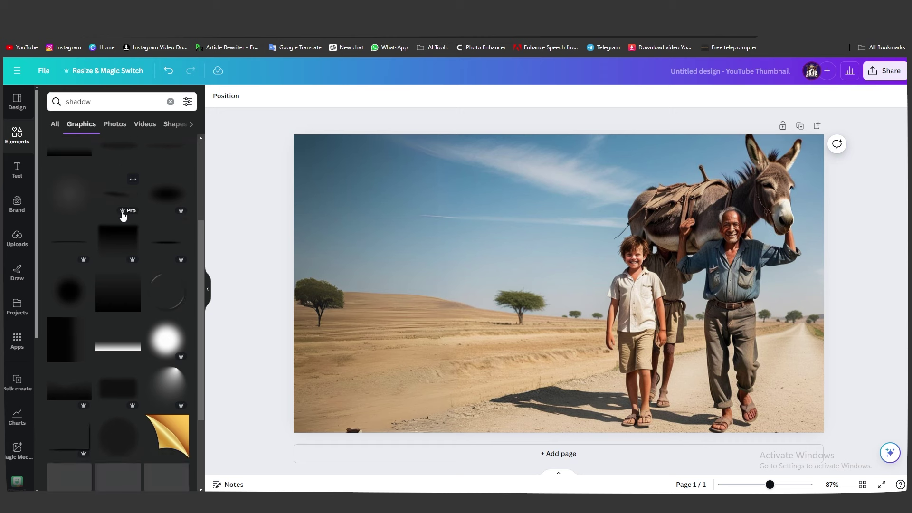
click(70, 327)
drag(512, 304, 373, 272)
drag(531, 373, 682, 474)
click(288, 208)
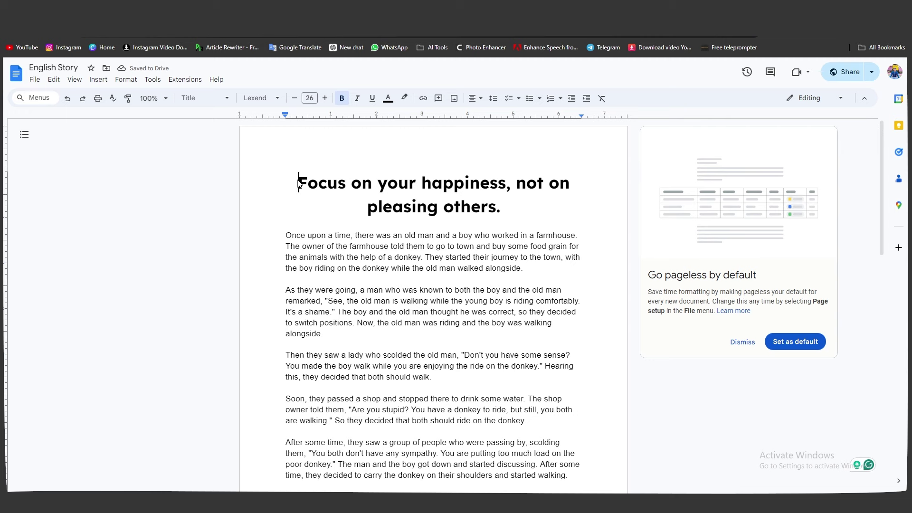
Step: Copy the title from the English Story document and paste it over the heading of the "cold, smooth & tasty." text template in the thumbnail
drag(298, 182, 509, 208)
key(ctrl+c)
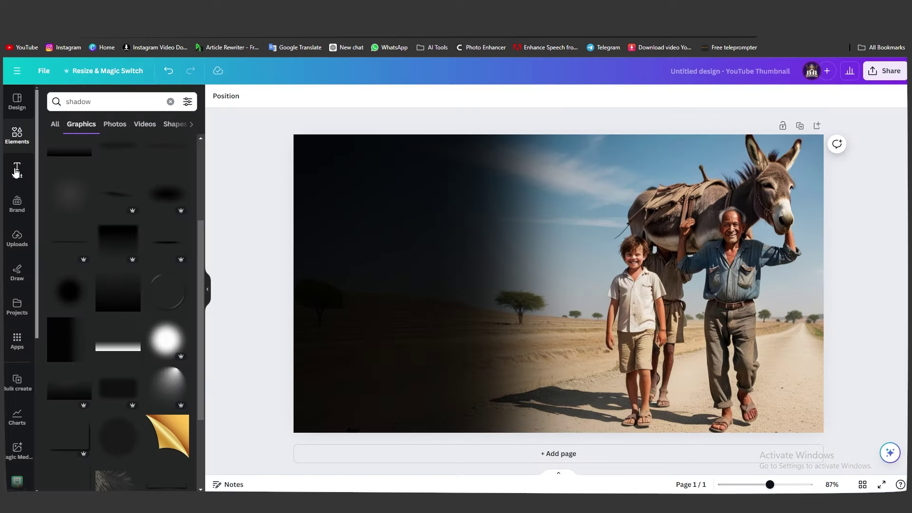
click(17, 169)
scroll(95, 261, down, 10)
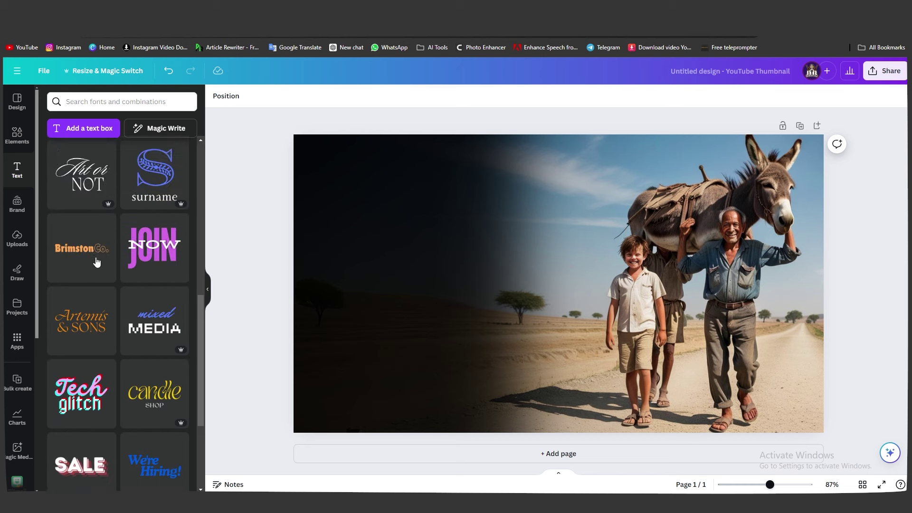
scroll(90, 275, down, 10)
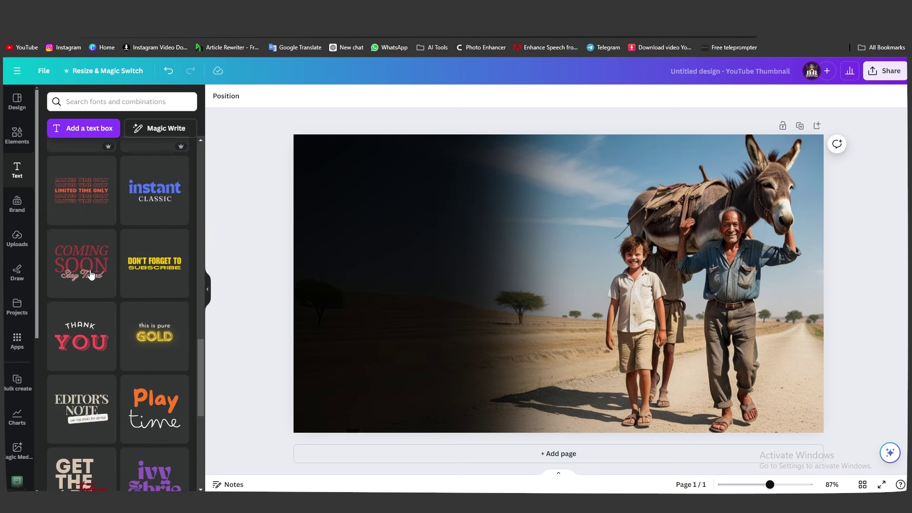
drag(155, 183, 372, 241)
key(ctrl+a)
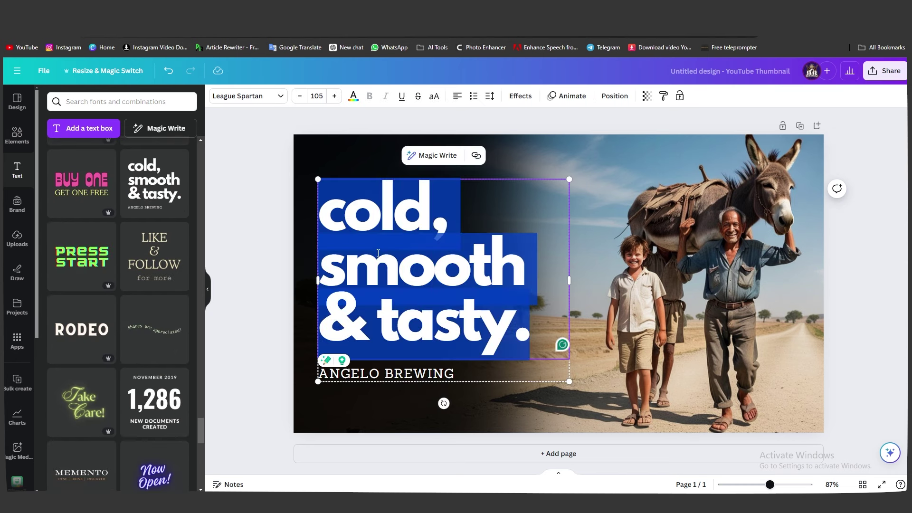
key(ctrl+v)
Step: Resize the pasted title's text group to font size 60.5 and position it over the dark left side of the thumbnail
click(243, 306)
click(428, 266)
drag(611, 329, 591, 362)
double_click(353, 259)
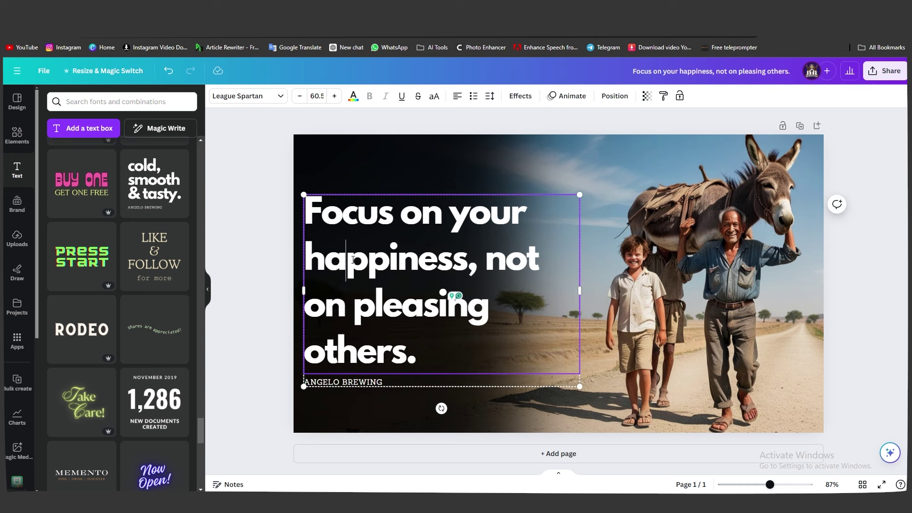
click(224, 261)
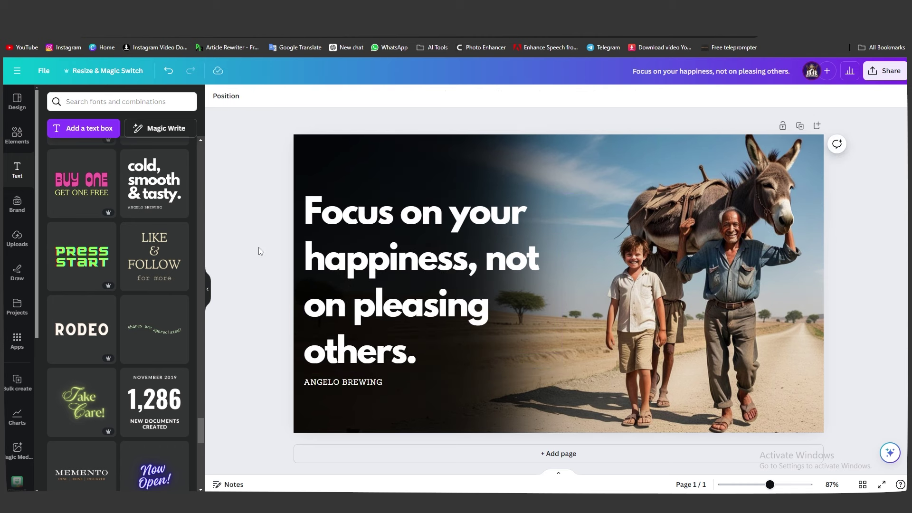